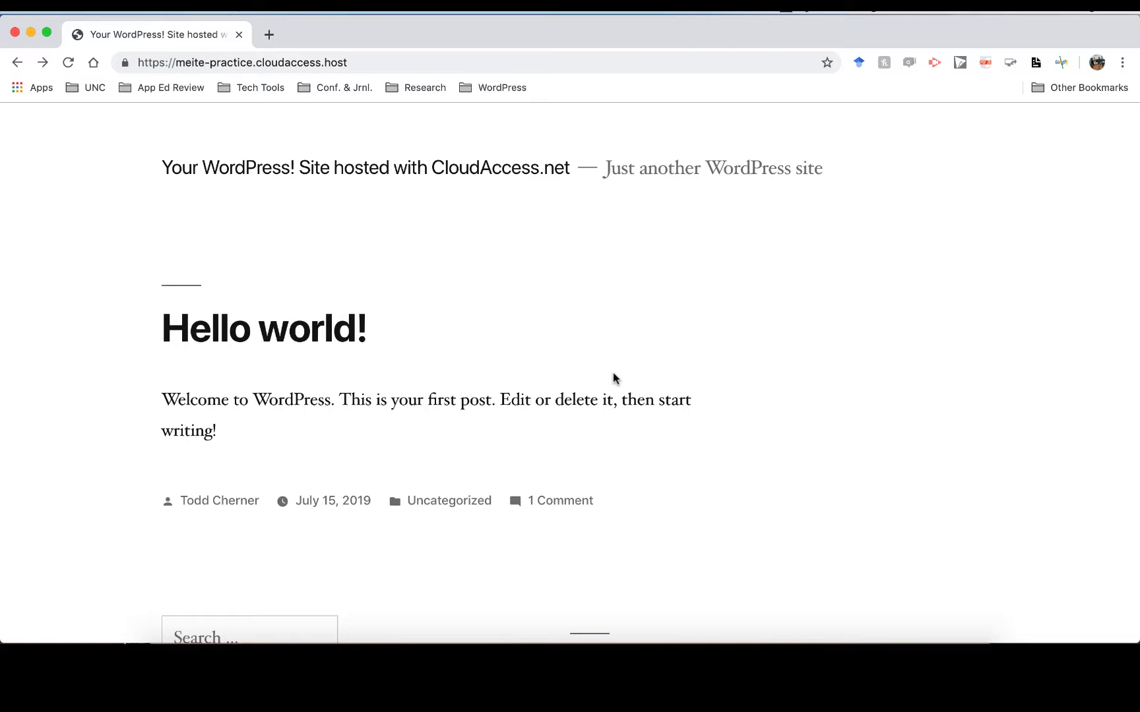
# Open the site's admin area at meite-practice.cloudaccess.host/wp-admin.
pyautogui.scroll(-4, 612, 359)
pyautogui.scroll(5, 613, 358)
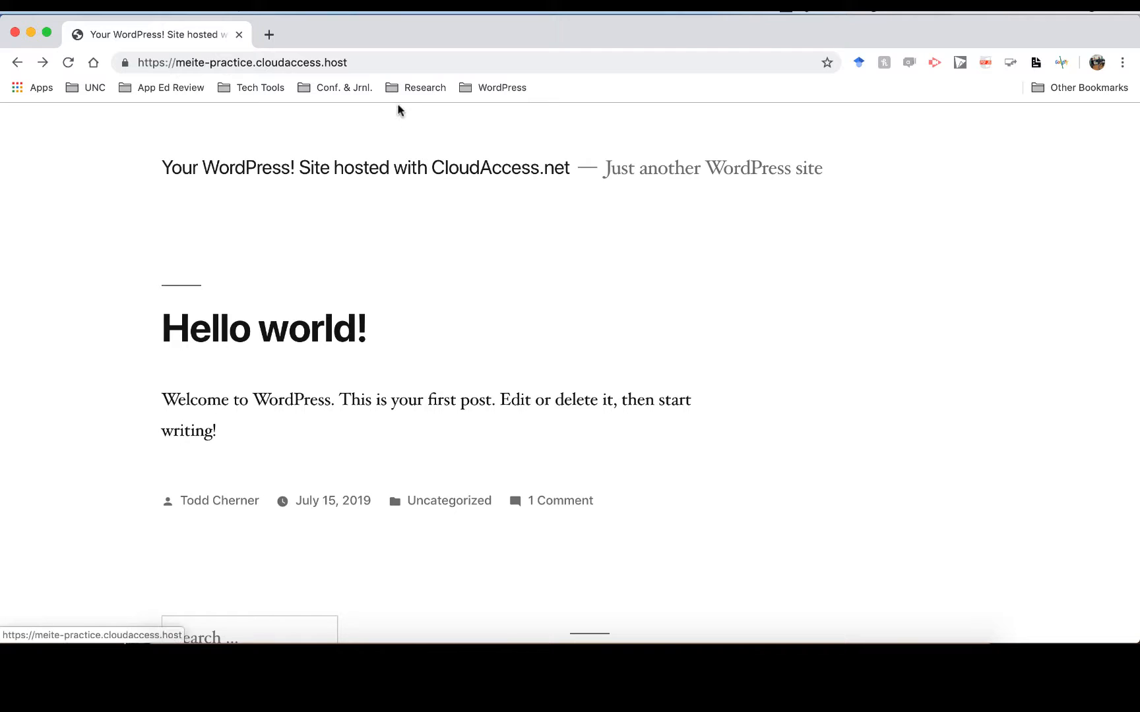
pyautogui.click(380, 59)
pyautogui.tripleClick(380, 60)
pyautogui.click(380, 60)
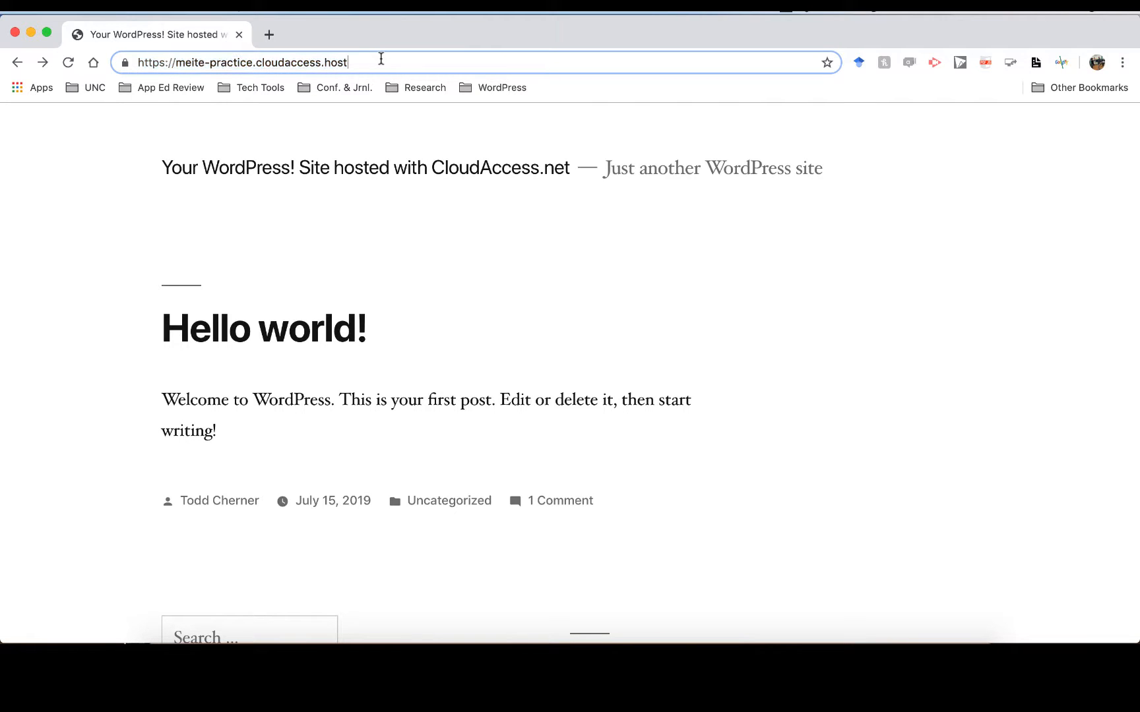
pyautogui.write('/wp-admin')
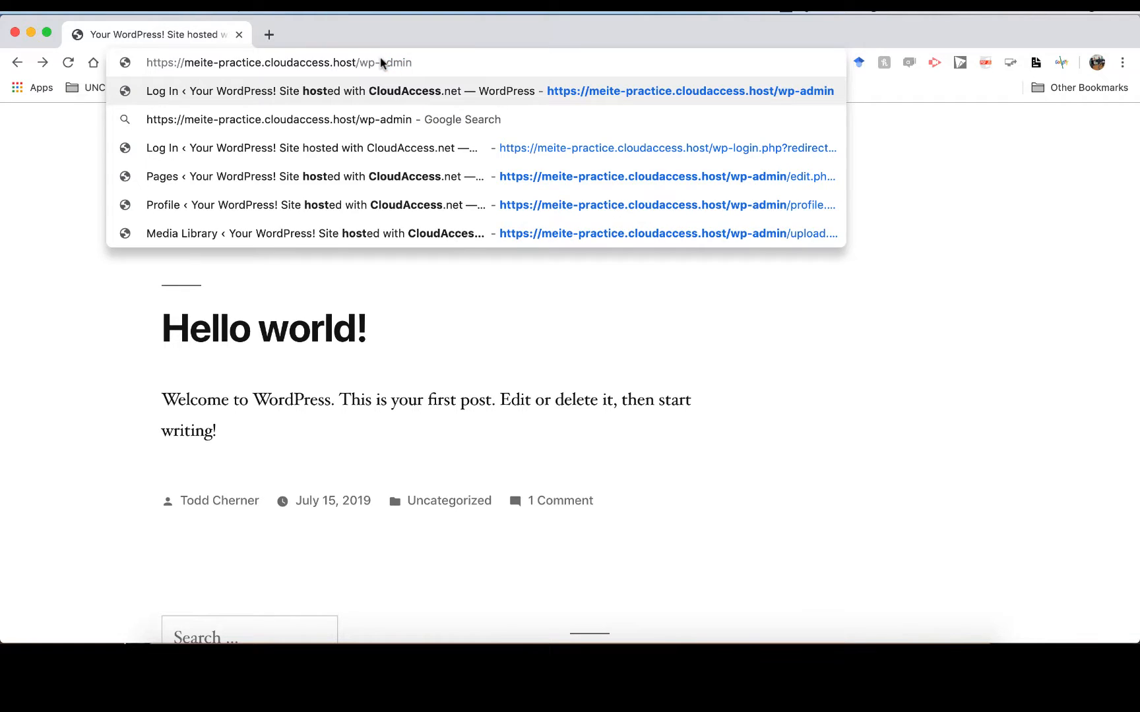
pyautogui.press('Return')
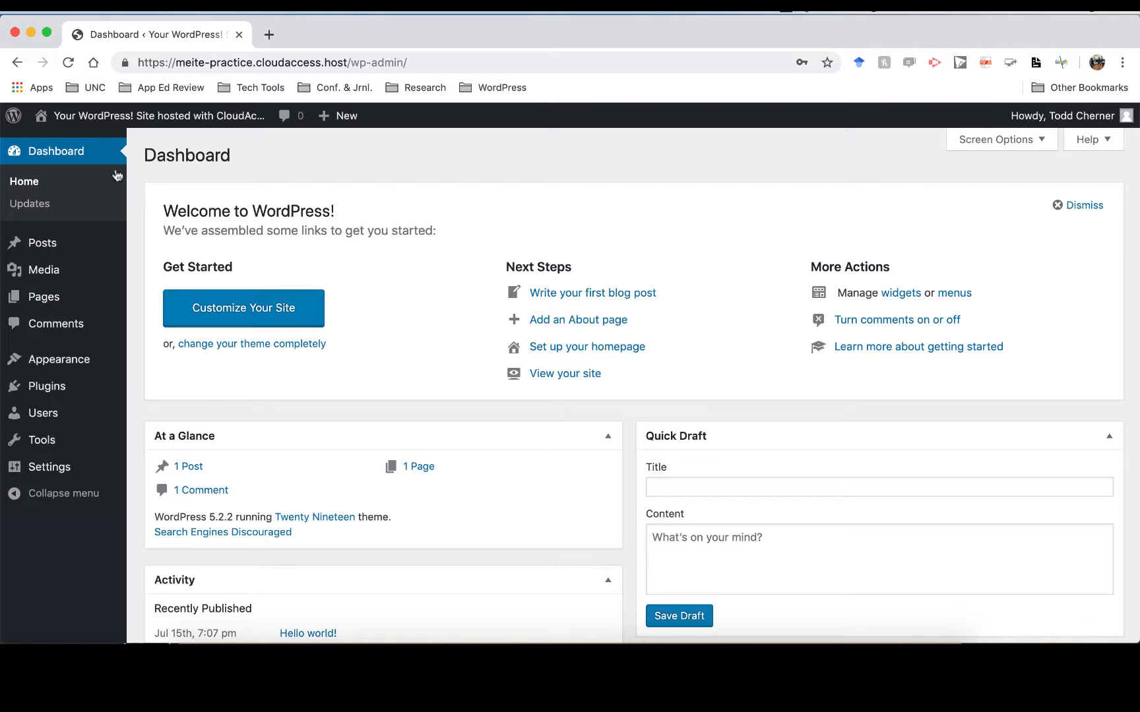
# Open the live site in a separate browser tab and compare it with the admin dashboard.
pyautogui.moveTo(80, 124)
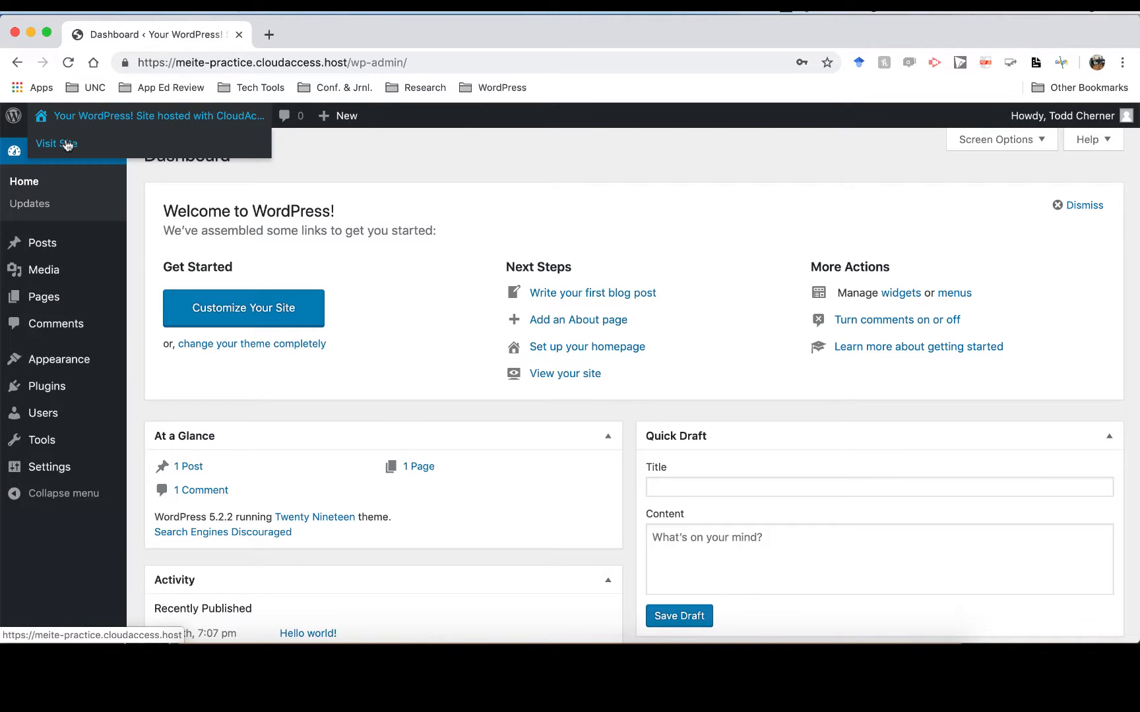
pyautogui.rightClick(72, 146)
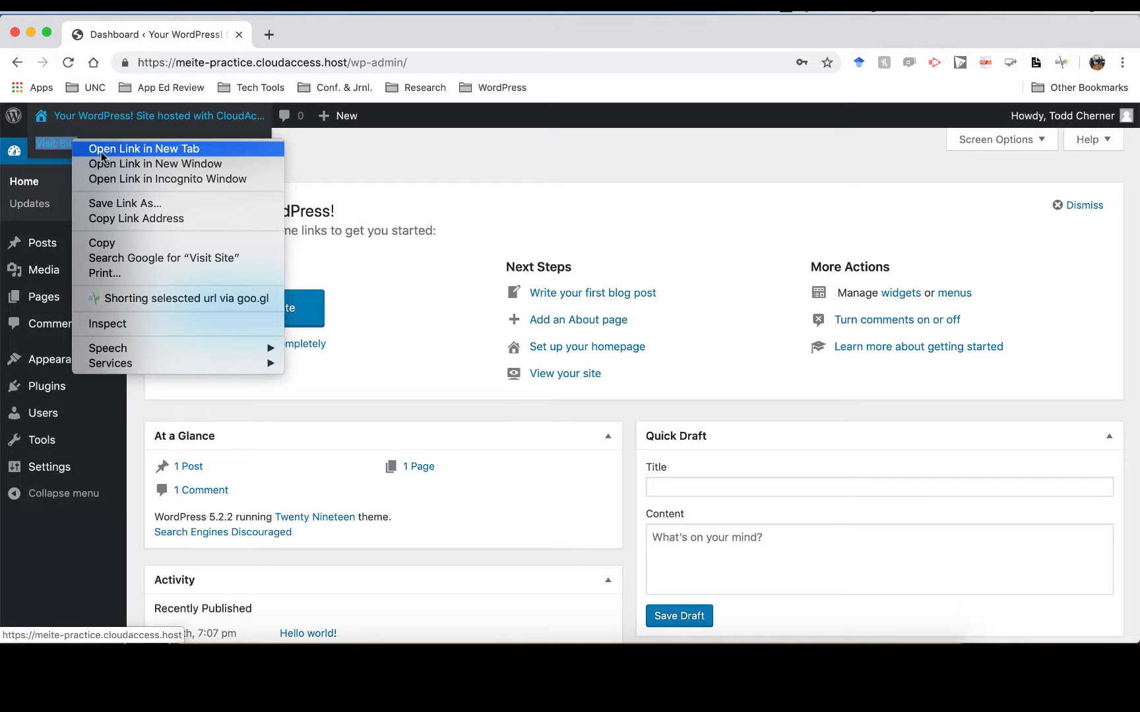
pyautogui.click(101, 149)
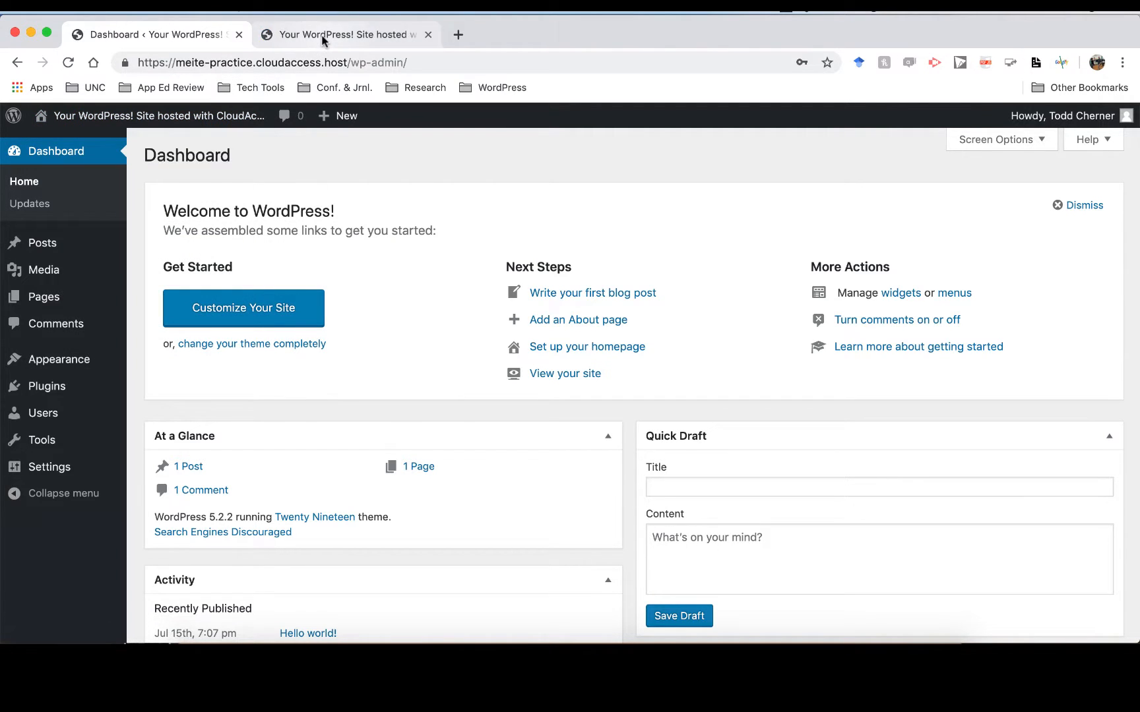
pyautogui.click(323, 38)
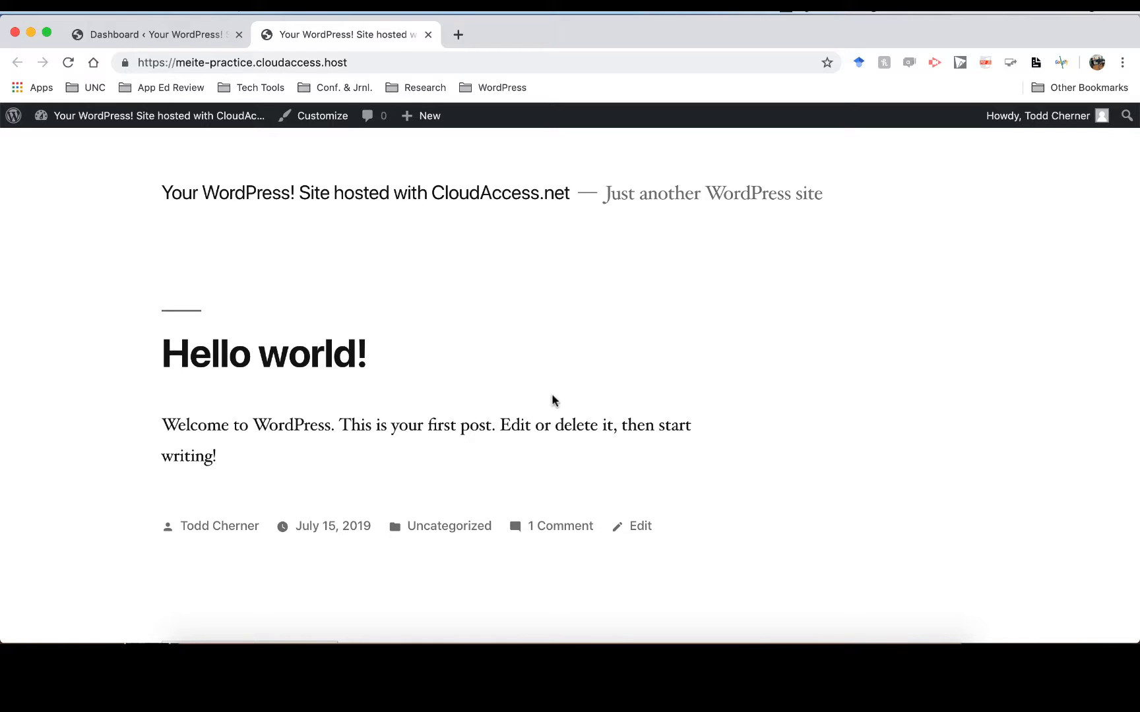
pyautogui.click(159, 37)
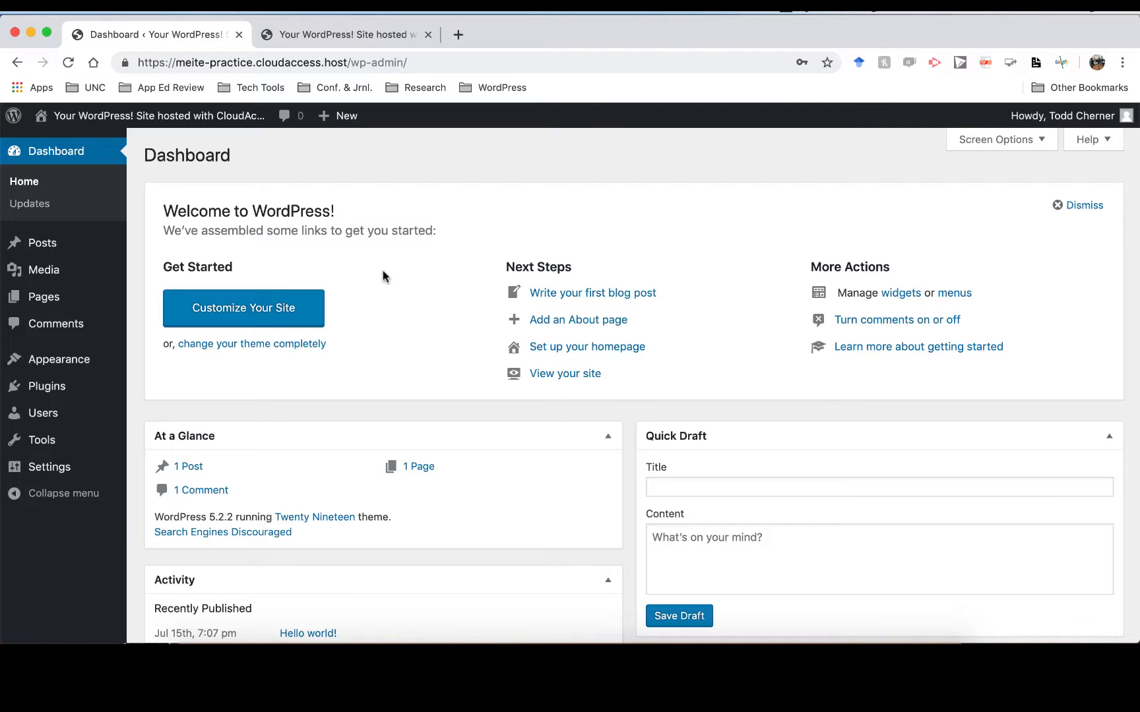
pyautogui.click(315, 31)
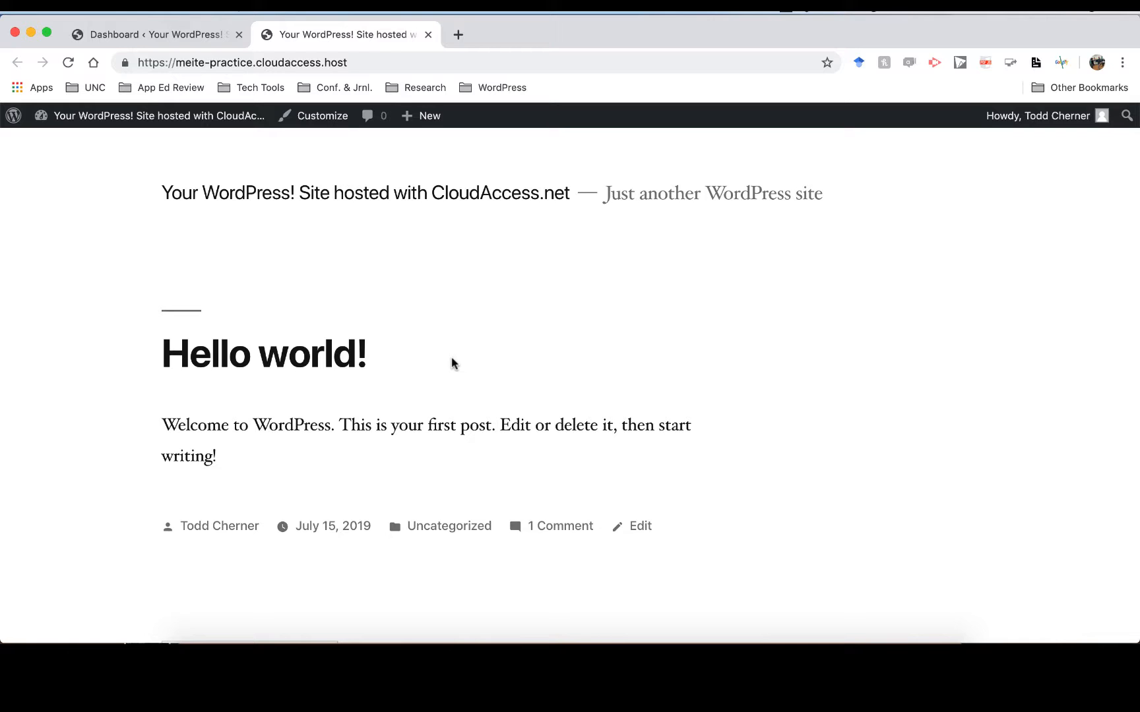
pyautogui.click(145, 33)
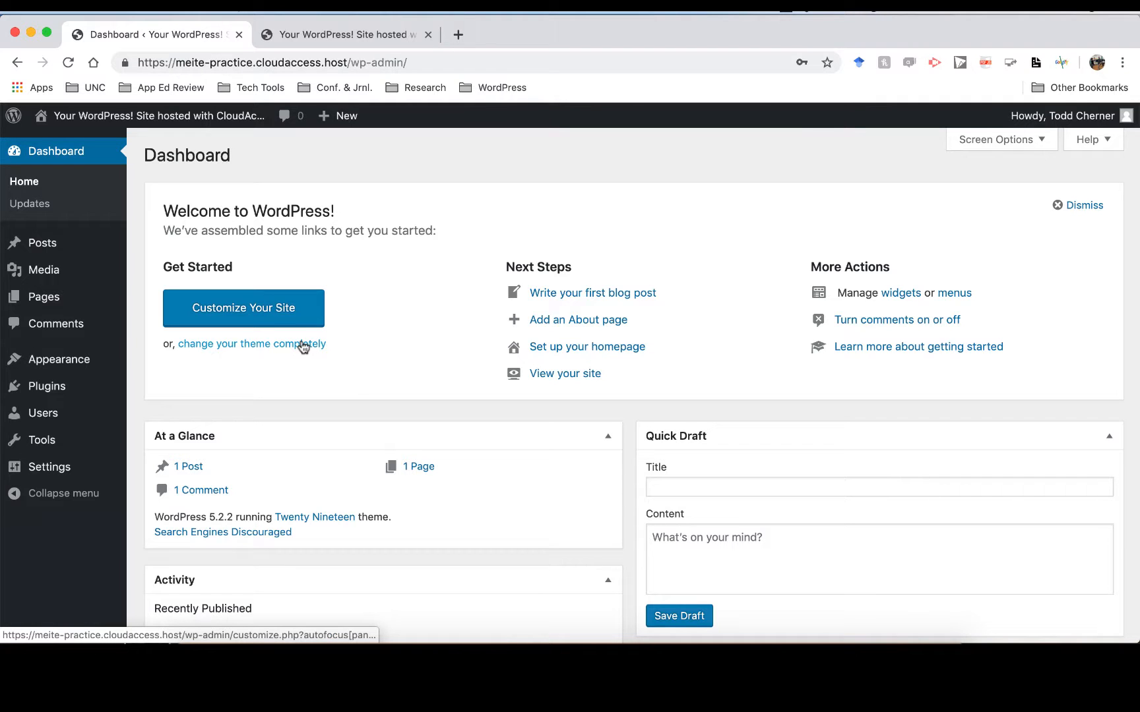
# Look through the dashboard's sections and dismiss the Welcome to WordPress panel.
pyautogui.scroll(-2, 468, 462)
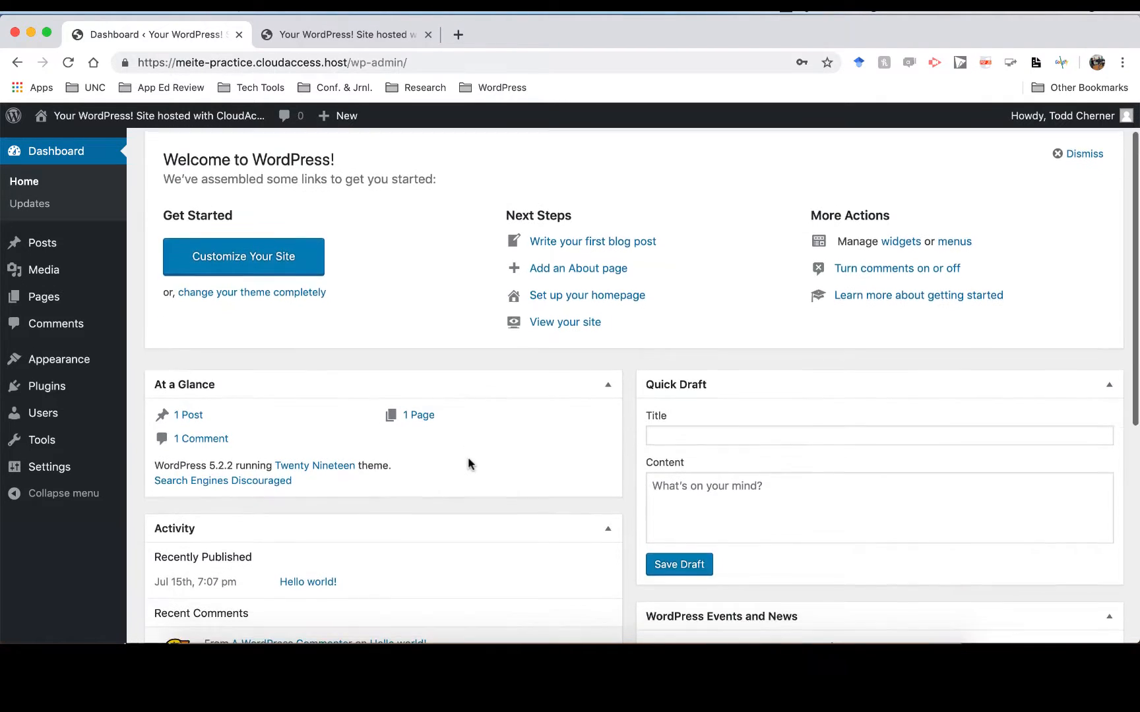
pyautogui.scroll(-5, 468, 464)
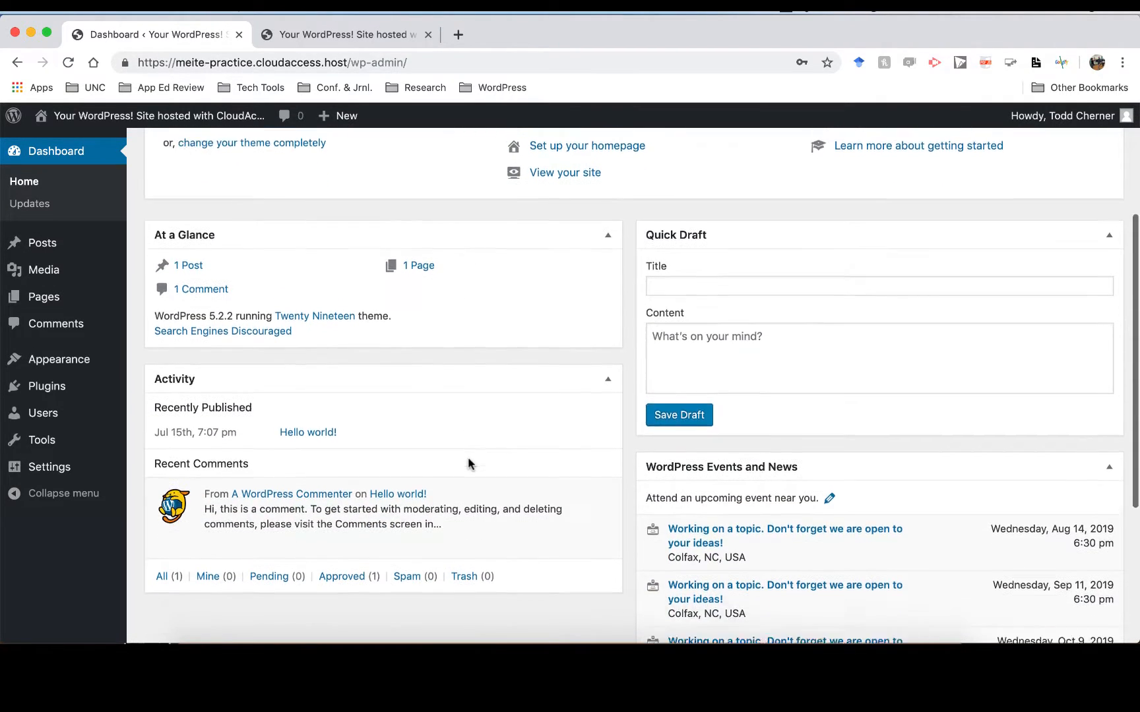
pyautogui.scroll(-1, 469, 463)
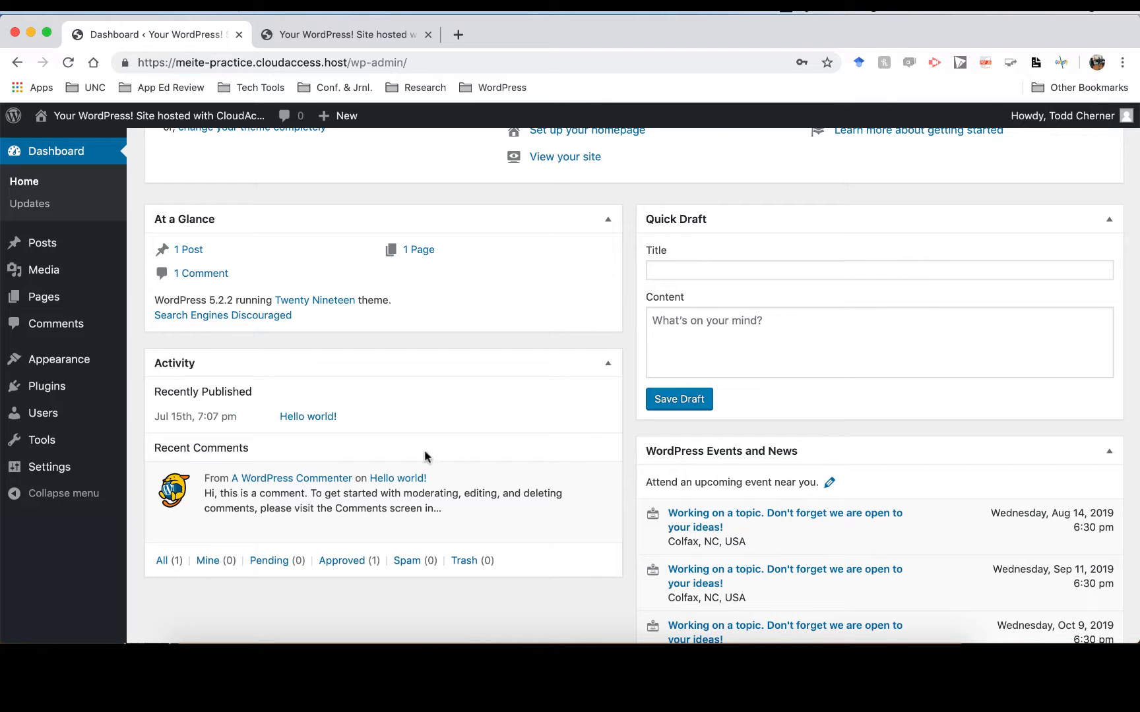
pyautogui.scroll(-5, 430, 455)
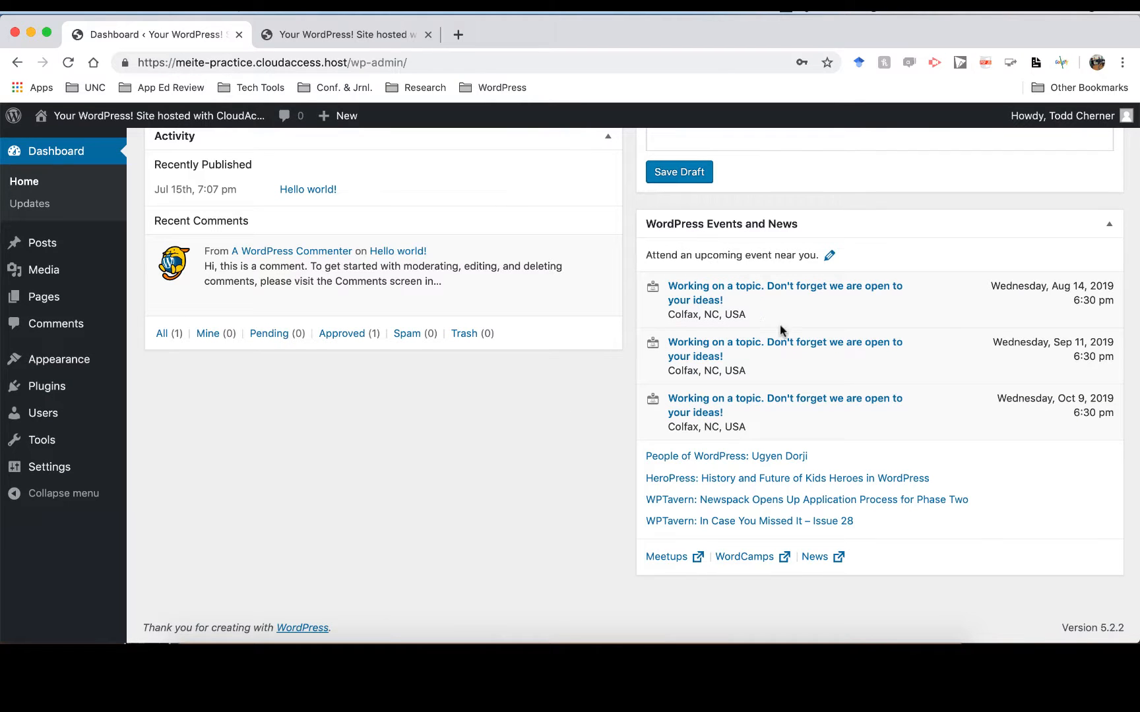
pyautogui.scroll(10, 785, 338)
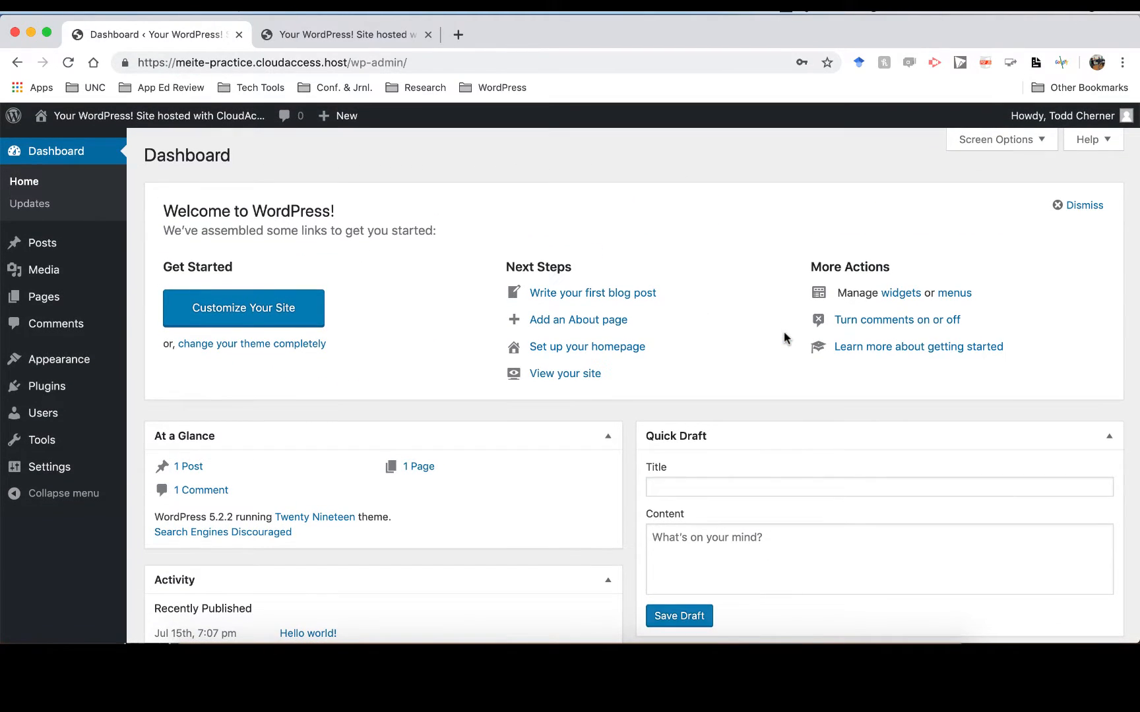
pyautogui.click(1057, 209)
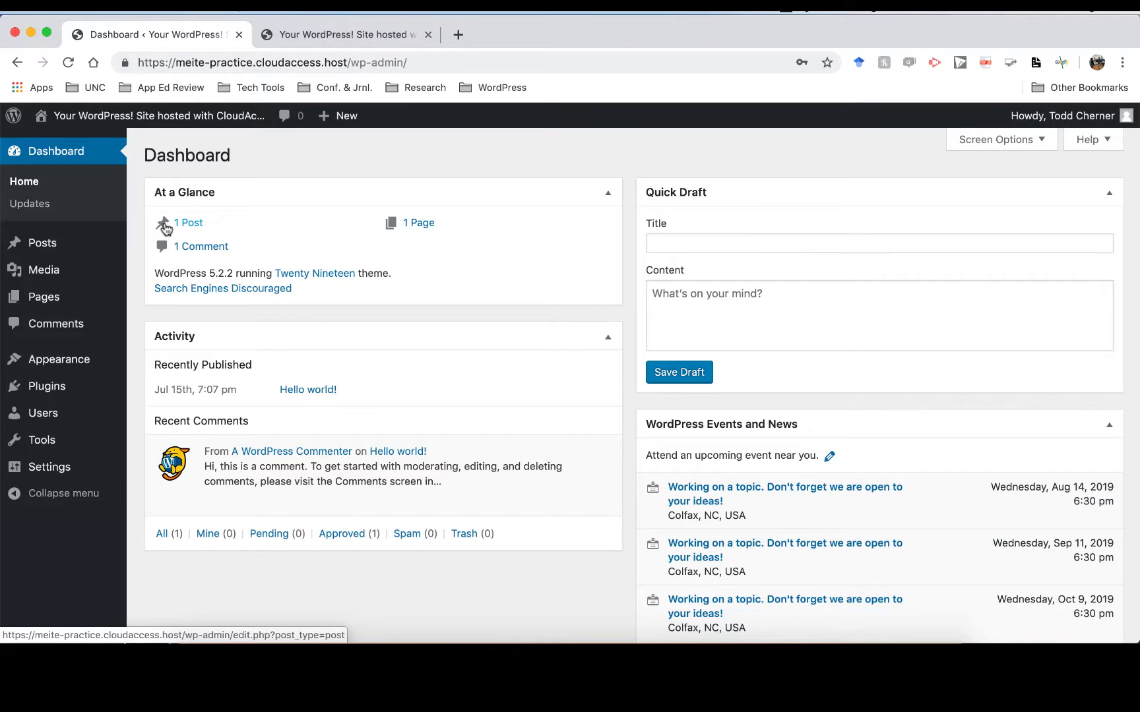
# Start a new post from the posts list and dismiss the introductory tip about blocks.
pyautogui.moveTo(98, 238)
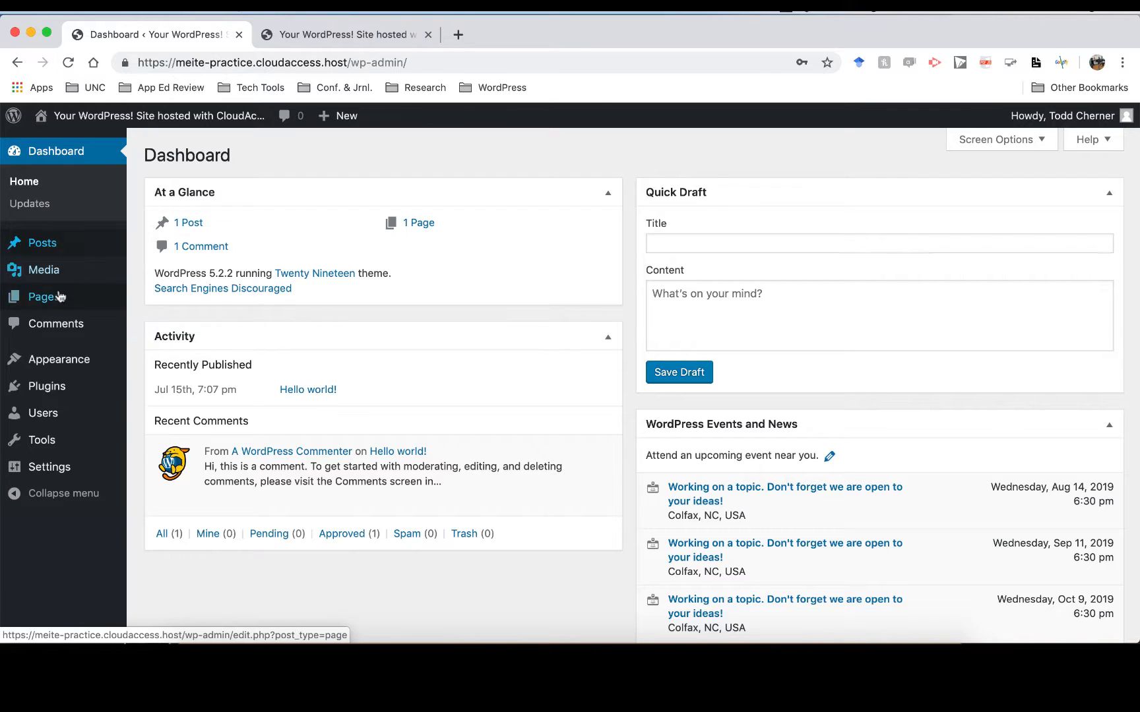
pyautogui.moveTo(43, 303)
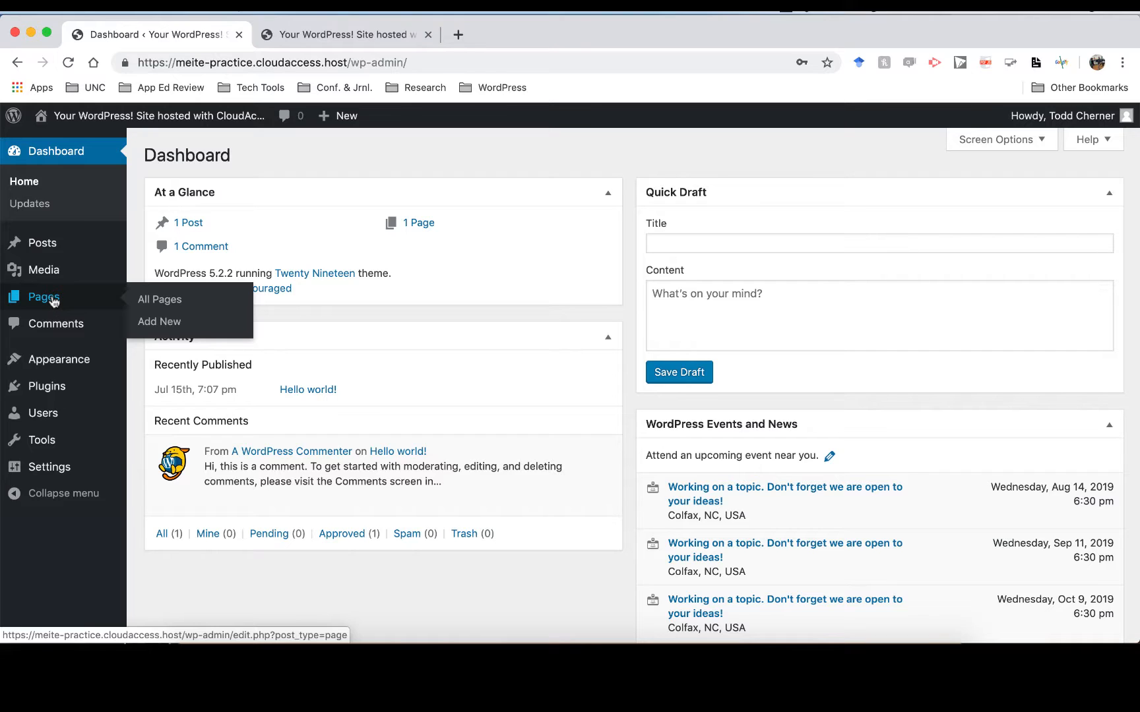
pyautogui.moveTo(55, 245)
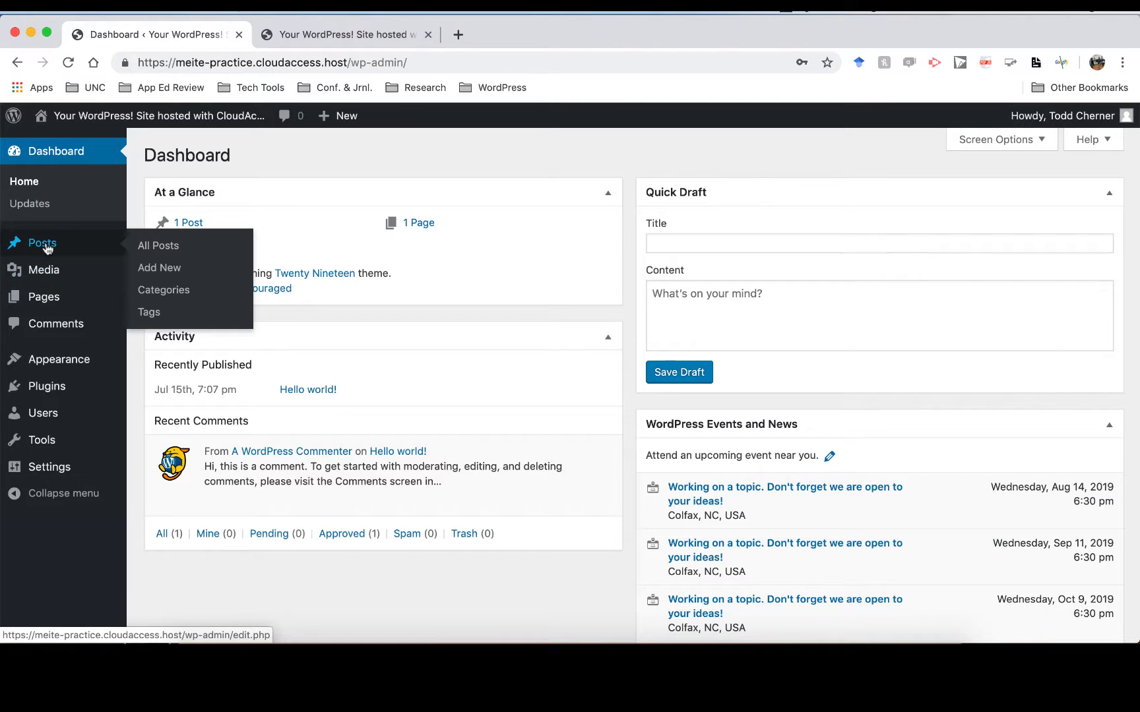
pyautogui.click(47, 248)
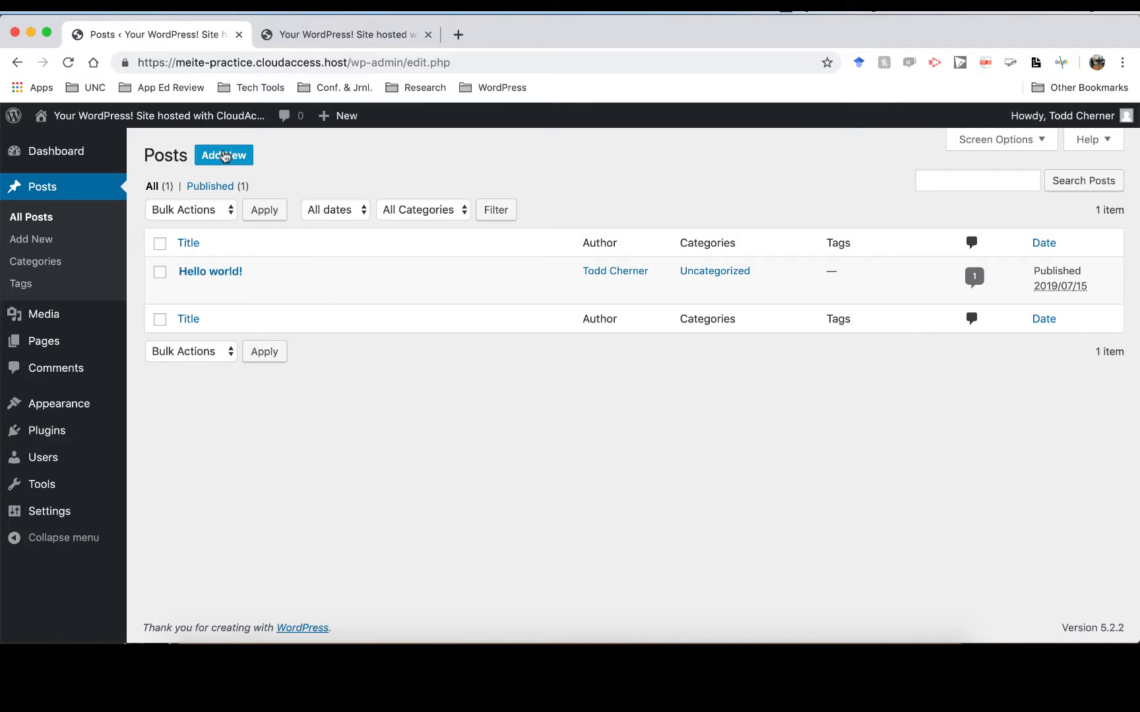
pyautogui.click(224, 155)
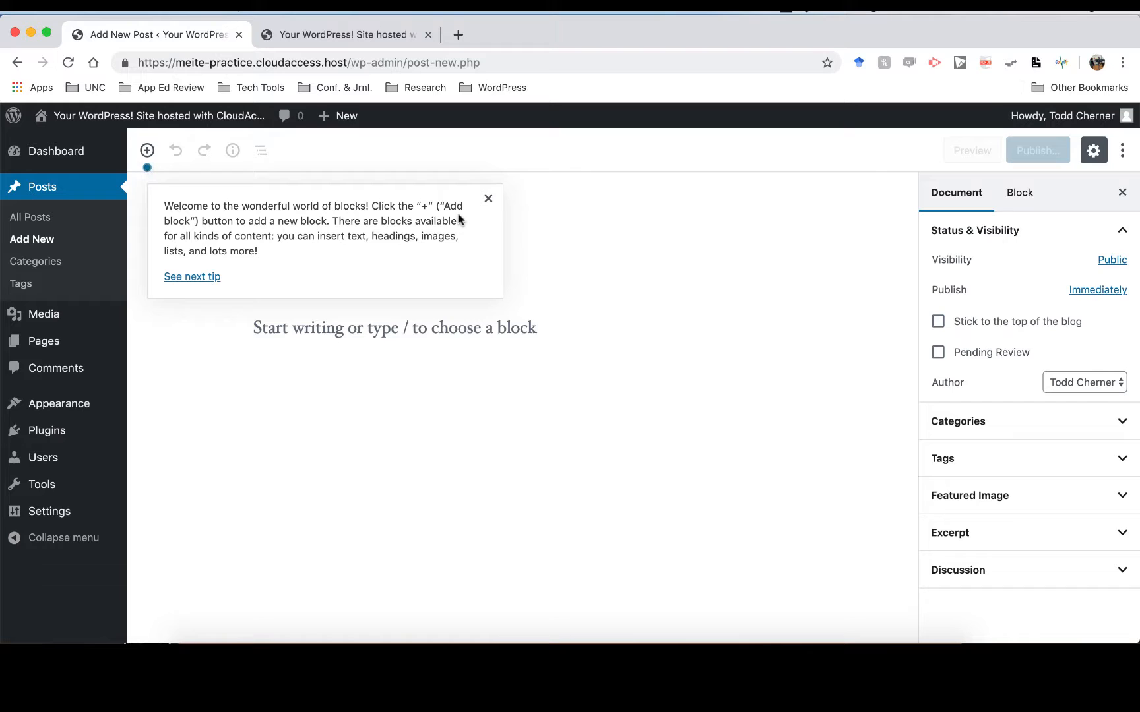
pyautogui.click(487, 198)
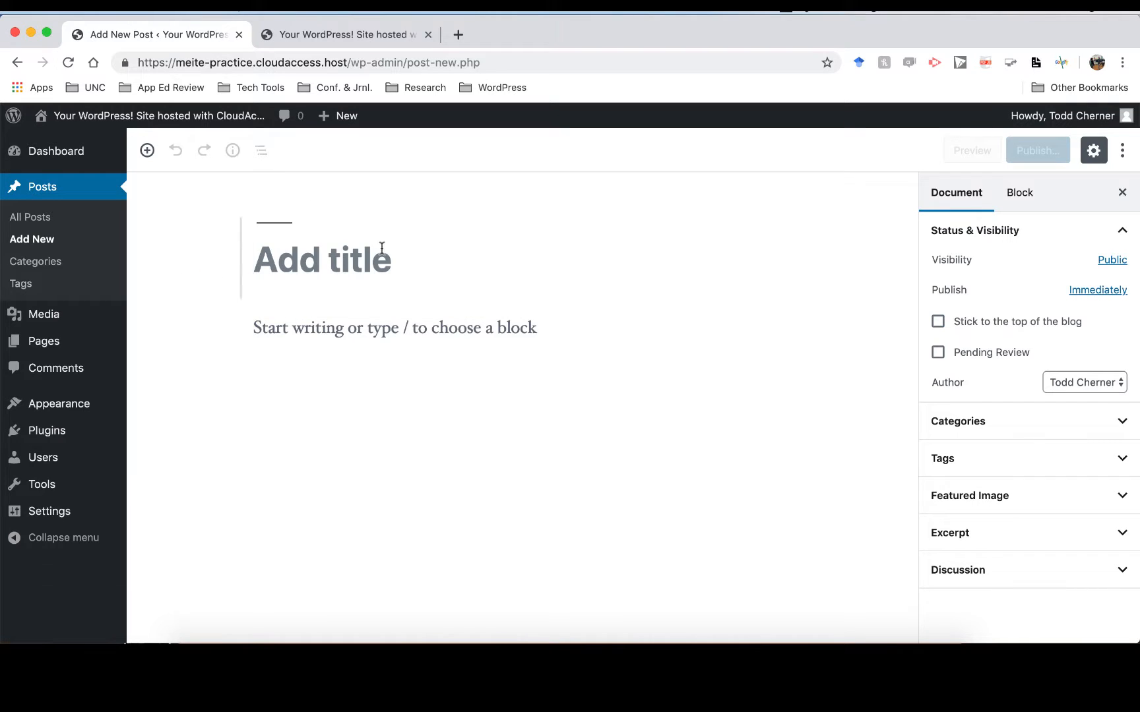
# Title the post "Example Post" and enter "type information here" as its body paragraph.
pyautogui.write('E')
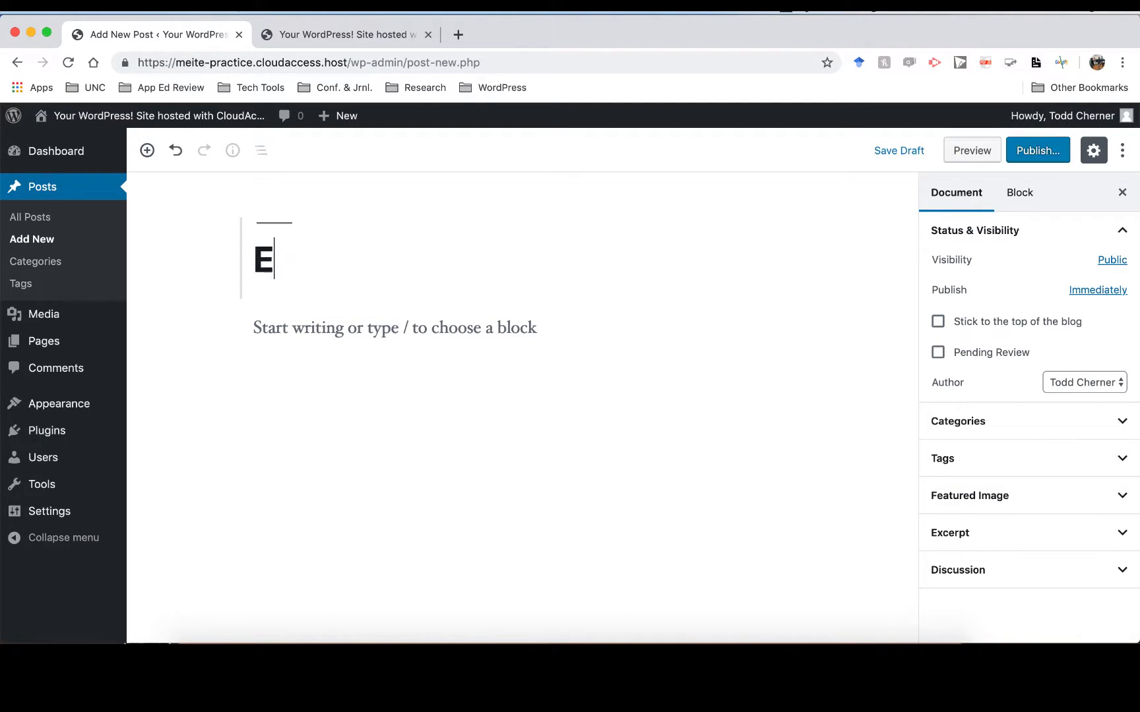
pyautogui.write('xample Post')
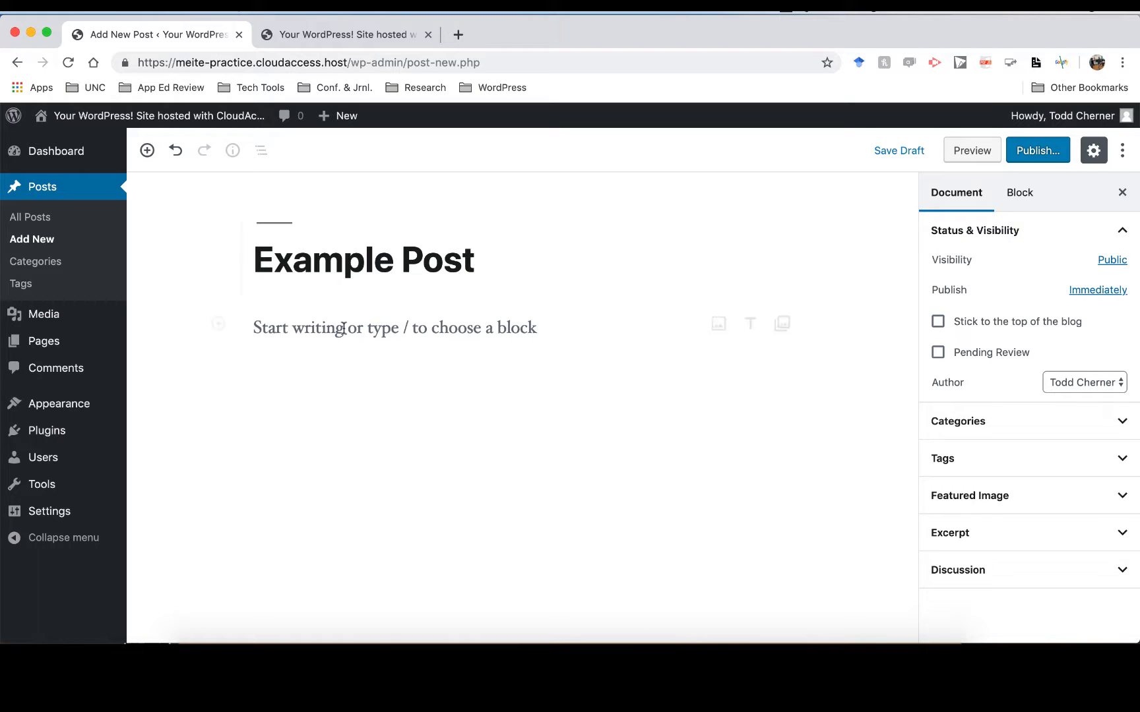
pyautogui.click(343, 328)
pyautogui.write('type ')
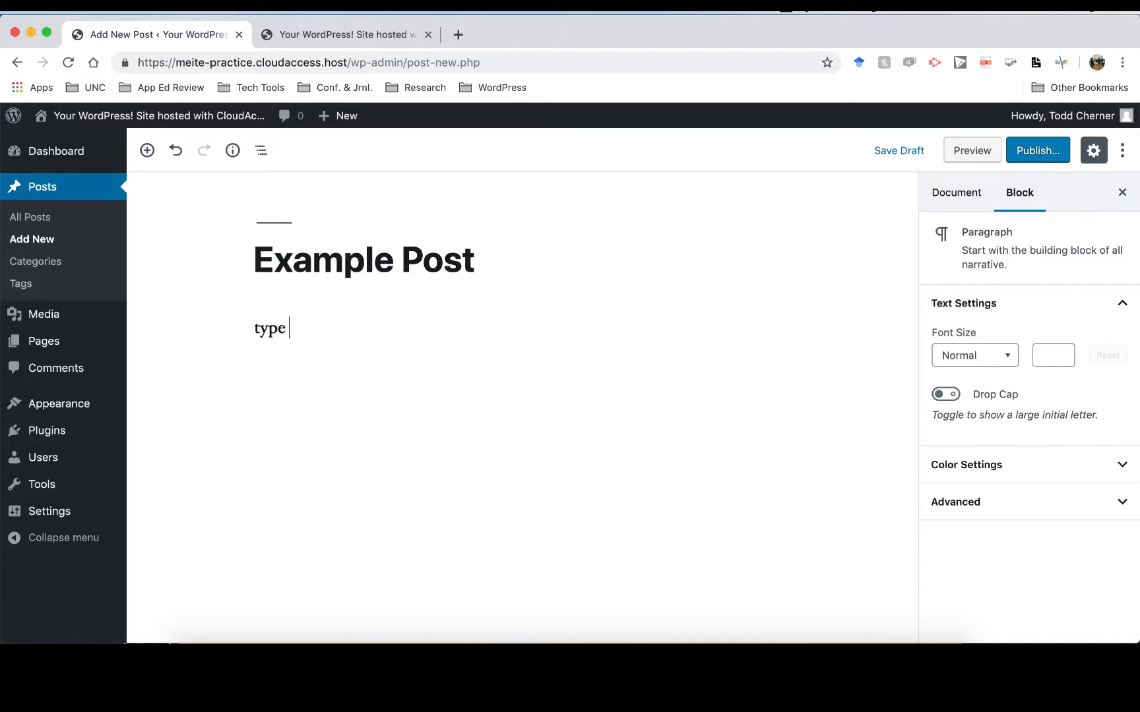
pyautogui.write('informaiton here')
pyautogui.press('BackSpace')
pyautogui.press('BackSpace')
pyautogui.press('BackSpace')
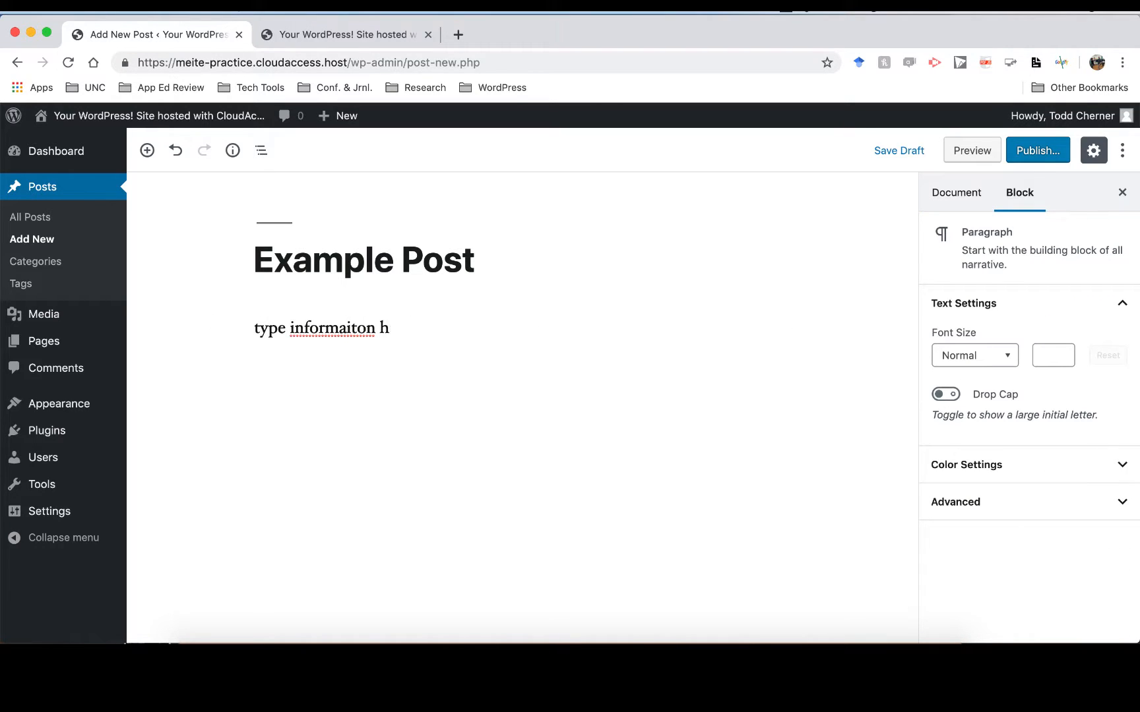
pyautogui.press('BackSpace')
pyautogui.press('BackSpace')
pyautogui.press('BackSpace')
pyautogui.press('BackSpace')
pyautogui.press('BackSpace')
pyautogui.press('BackSpace')
pyautogui.write('tion here')
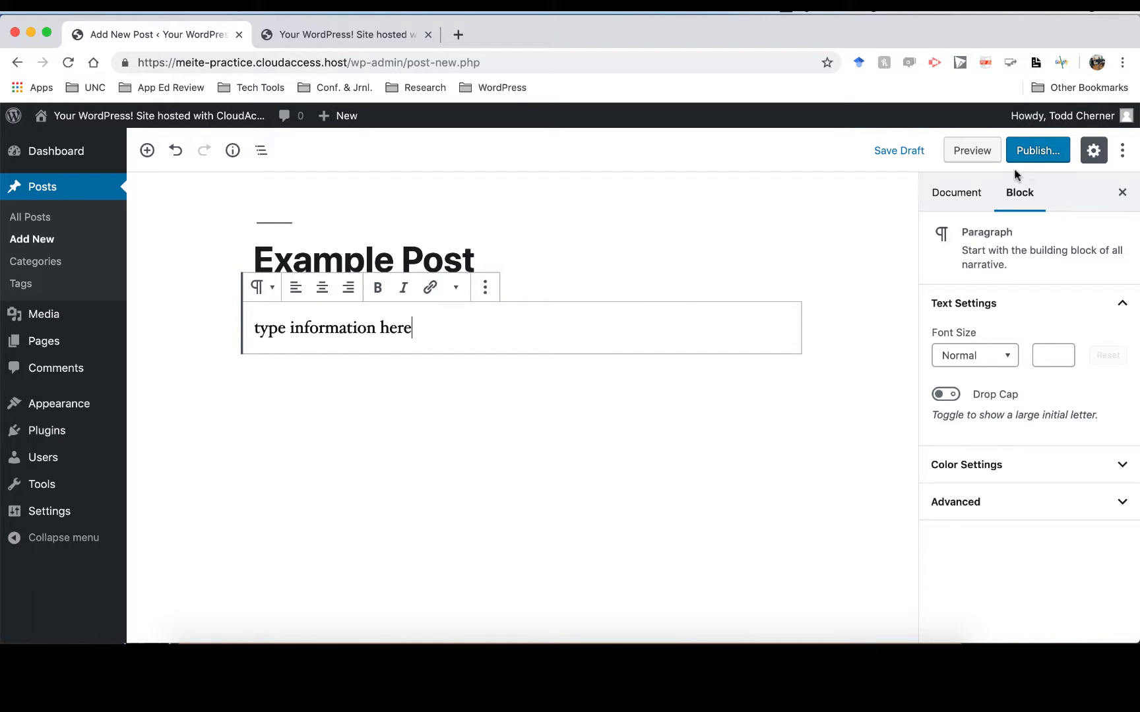
# Publish the post and check its live version in a separate browser tab before returning to the editor.
pyautogui.click(1038, 157)
pyautogui.click(1040, 156)
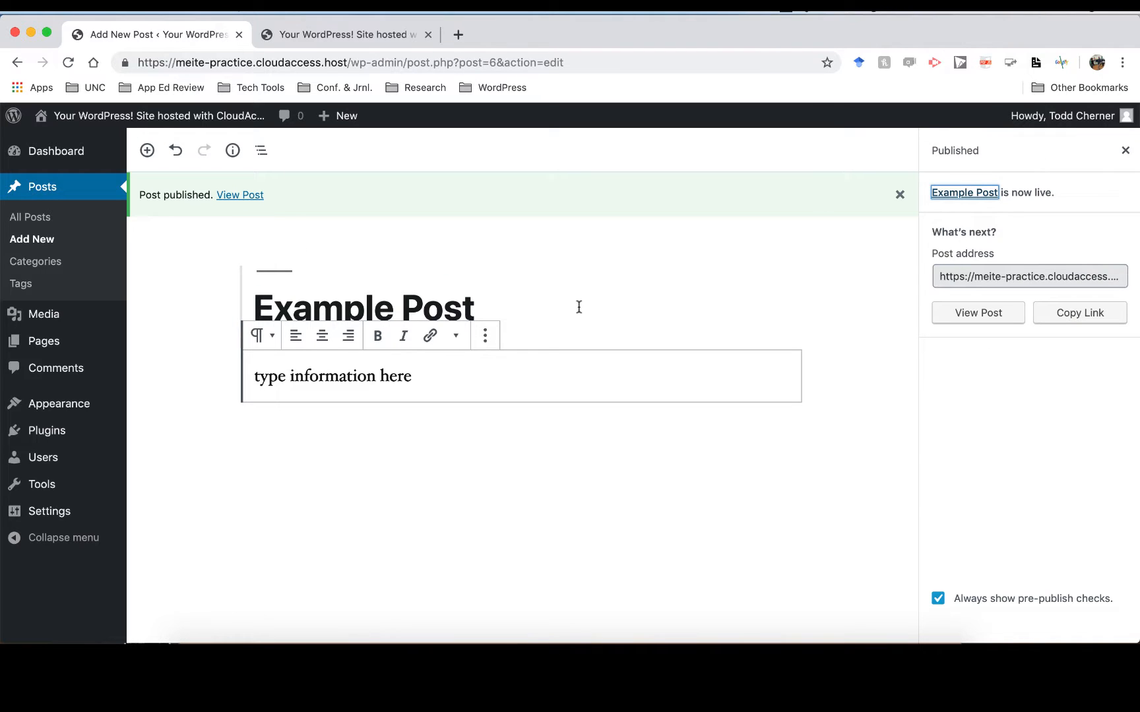
pyautogui.rightClick(237, 198)
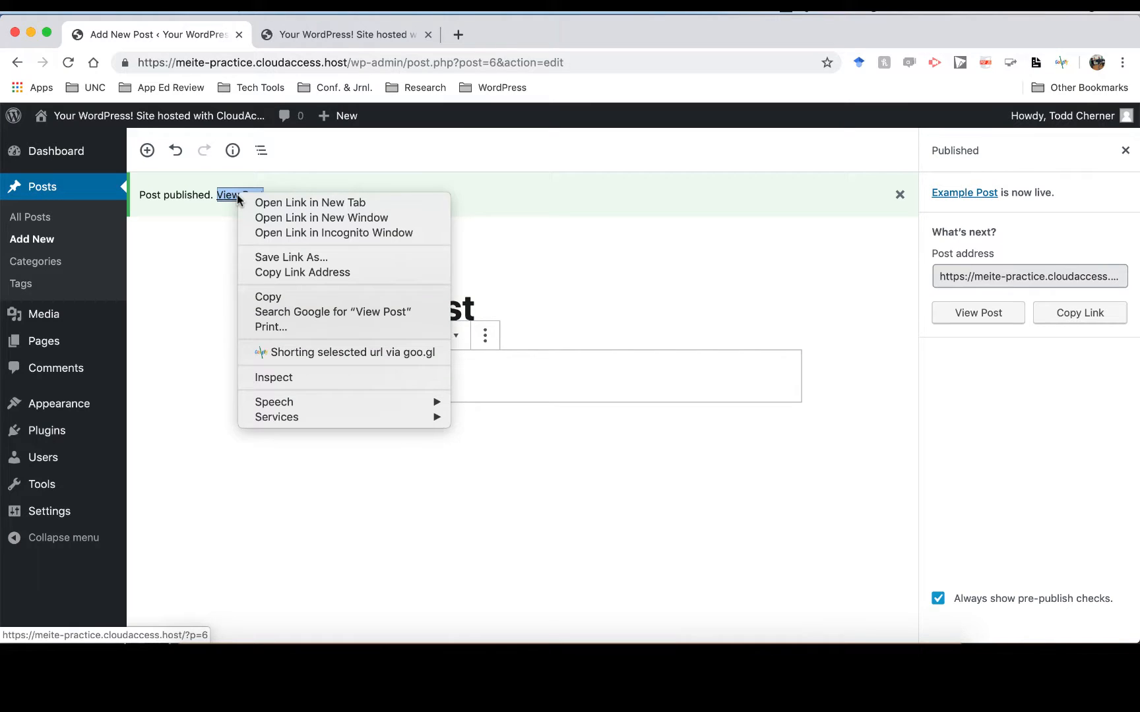
pyautogui.click(272, 204)
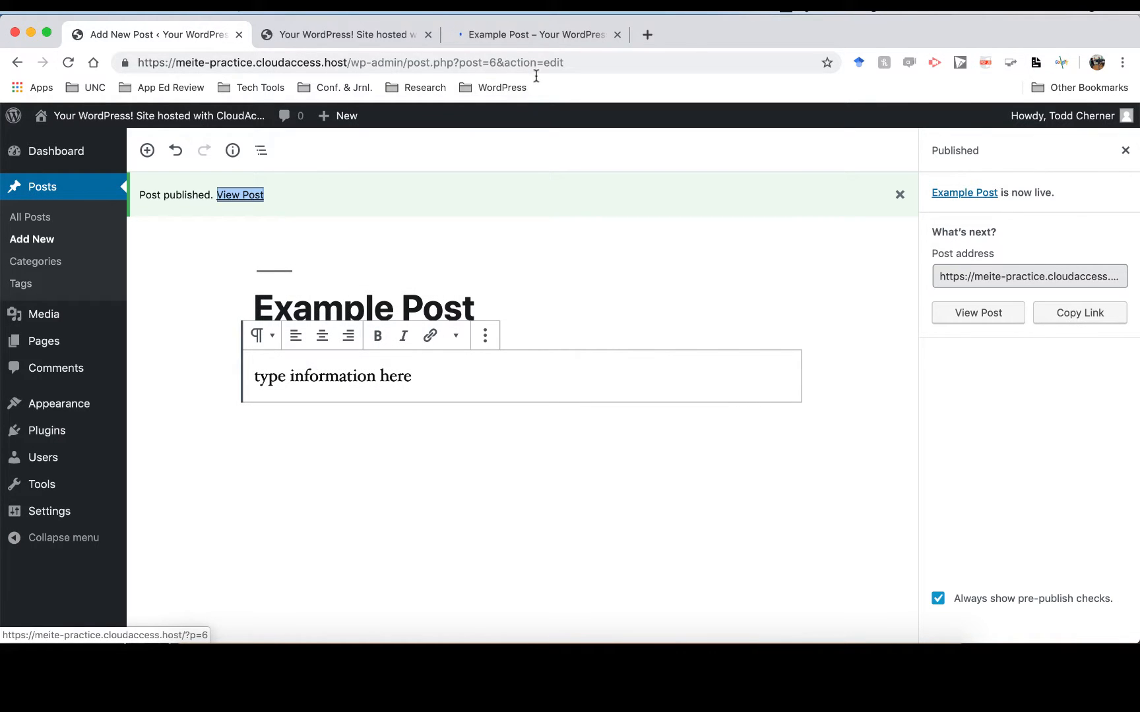
pyautogui.click(509, 34)
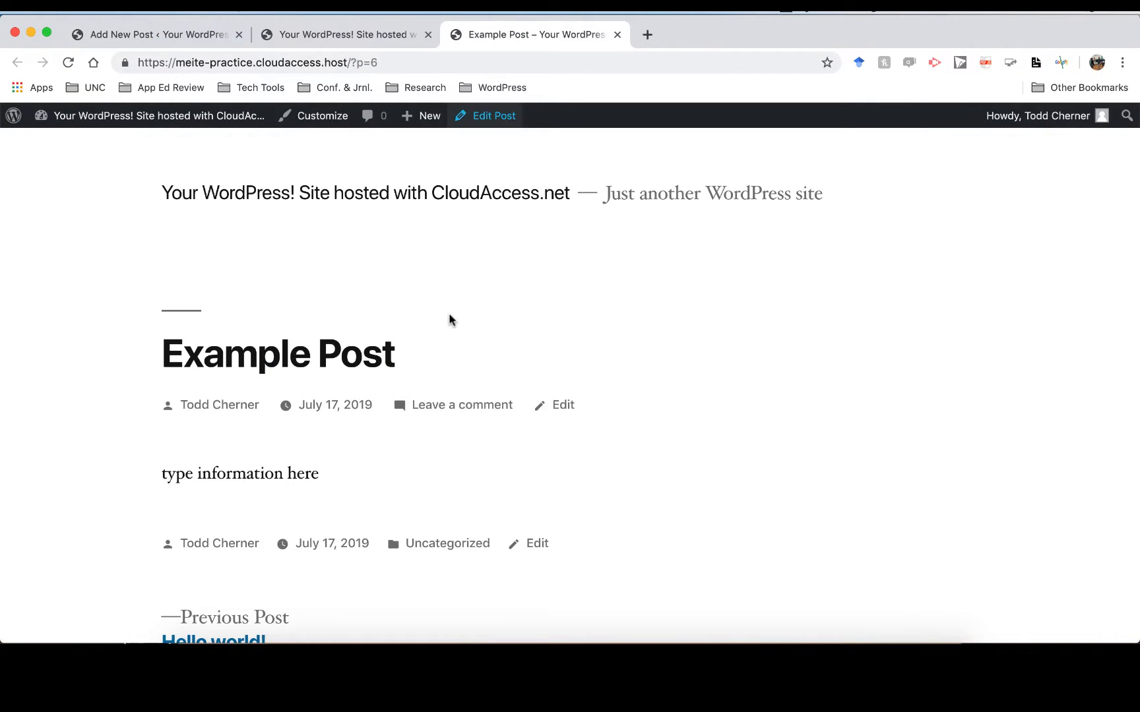
pyautogui.scroll(-1, 451, 318)
pyautogui.scroll(1, 451, 317)
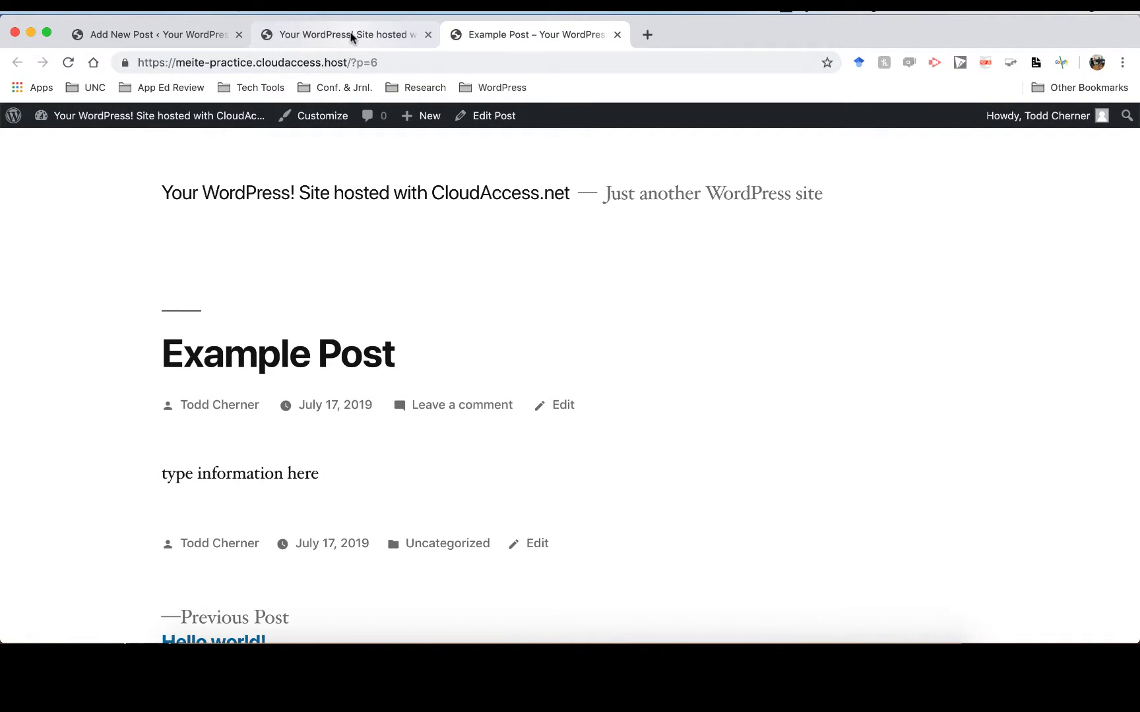
pyautogui.click(186, 34)
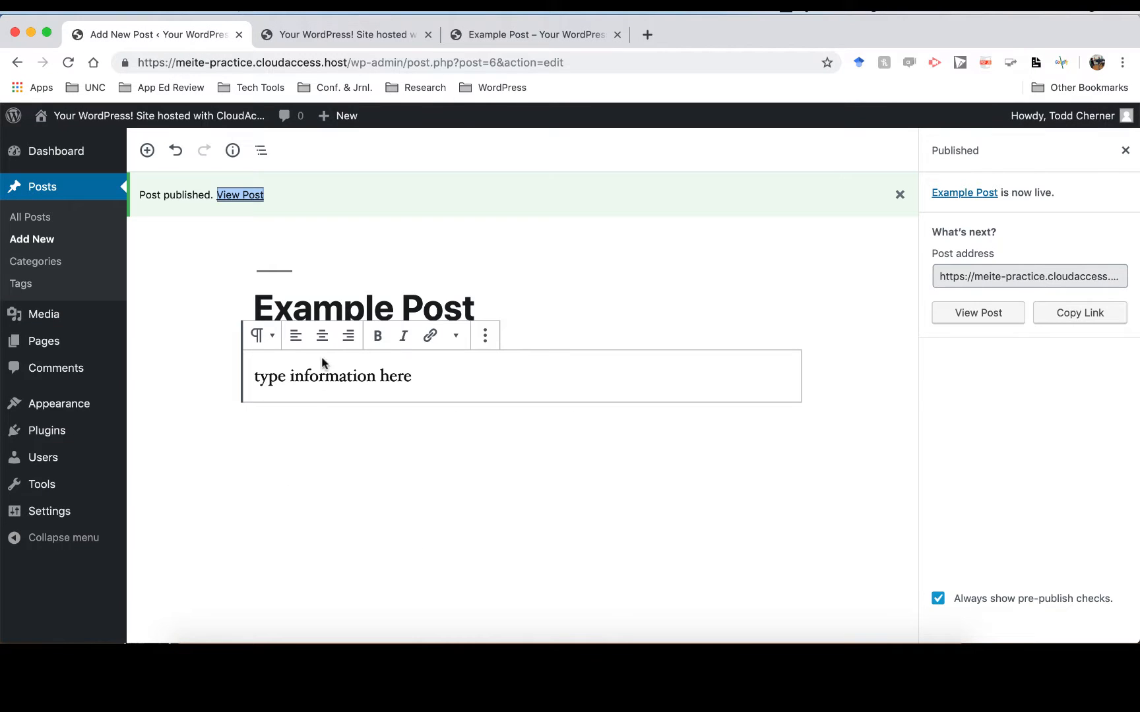
pyautogui.click(317, 484)
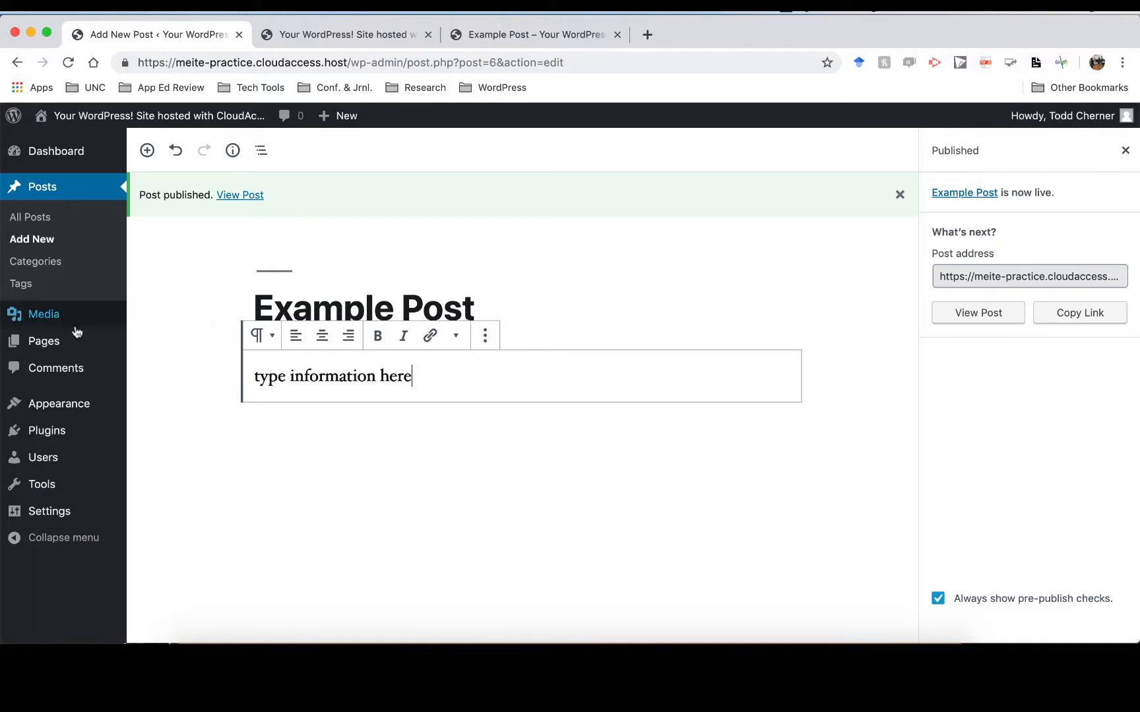
# Start a new page from the pages list and title it "Example Page".
pyautogui.click(46, 342)
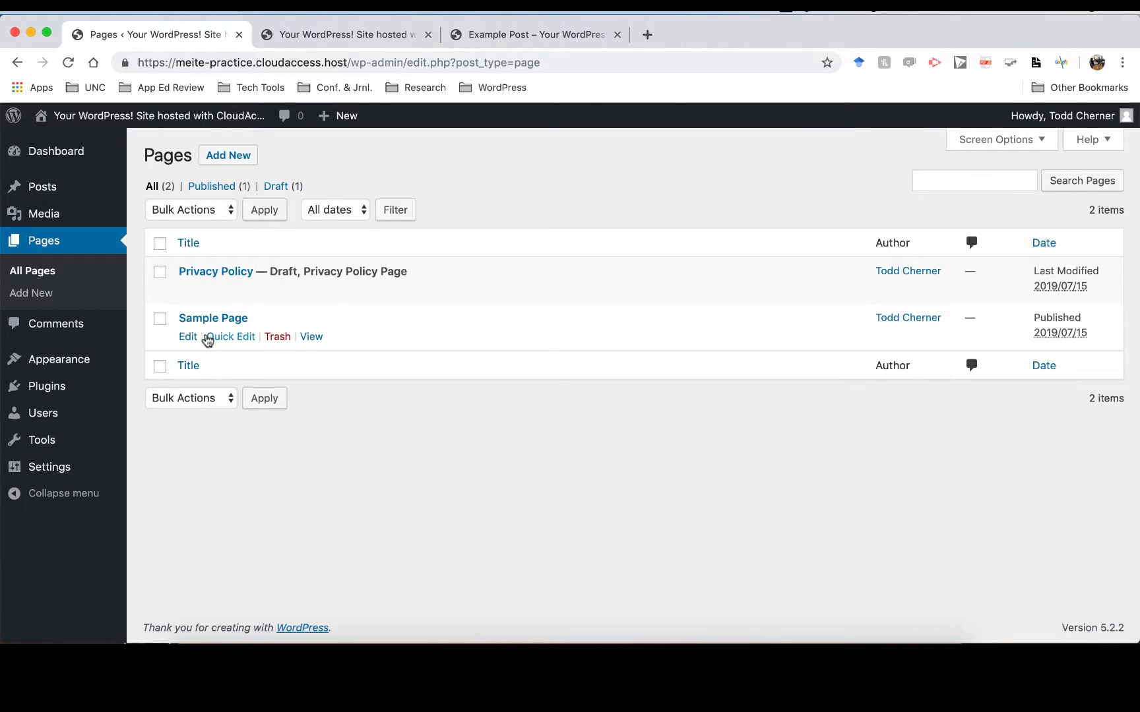
pyautogui.click(227, 157)
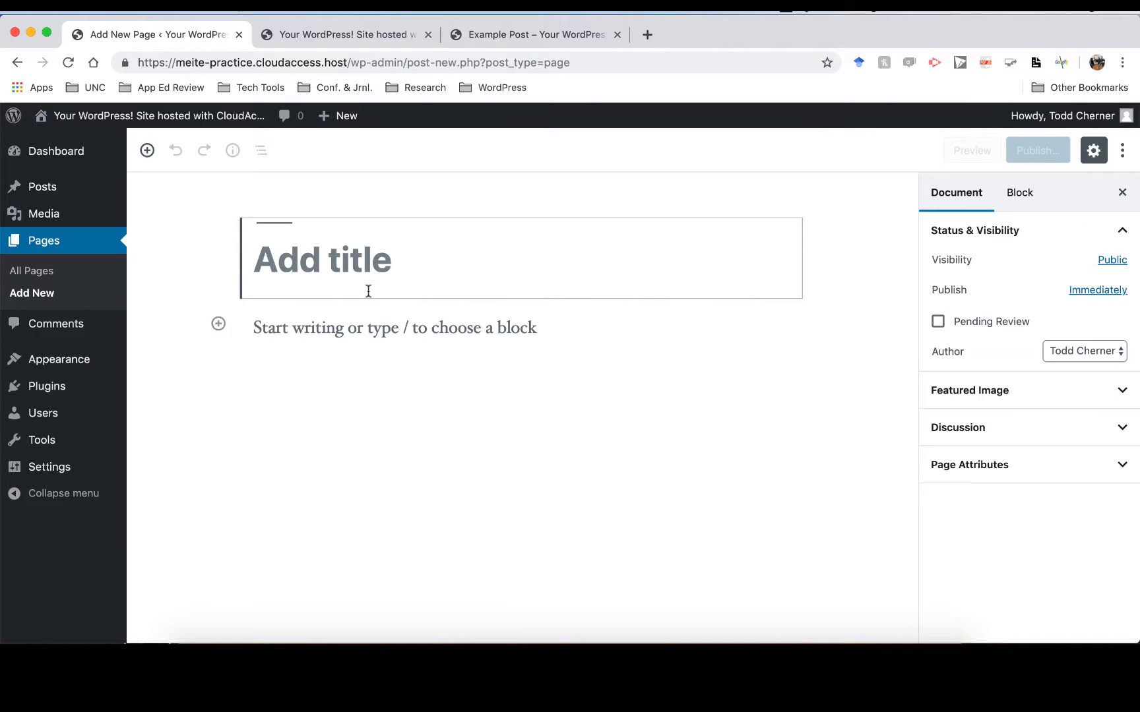
pyautogui.click(368, 291)
pyautogui.write('Example ')
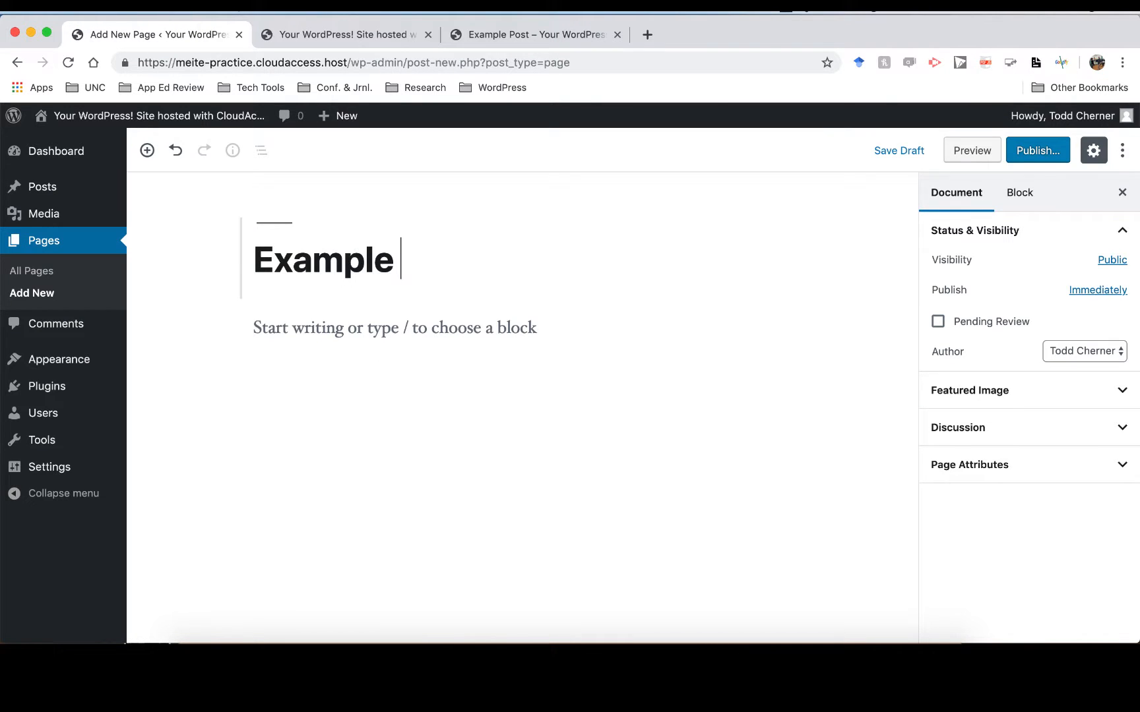
pyautogui.write('Post')
pyautogui.press('BackSpace')
pyautogui.press('BackSpace')
pyautogui.press('BackSpace')
pyautogui.write('age')
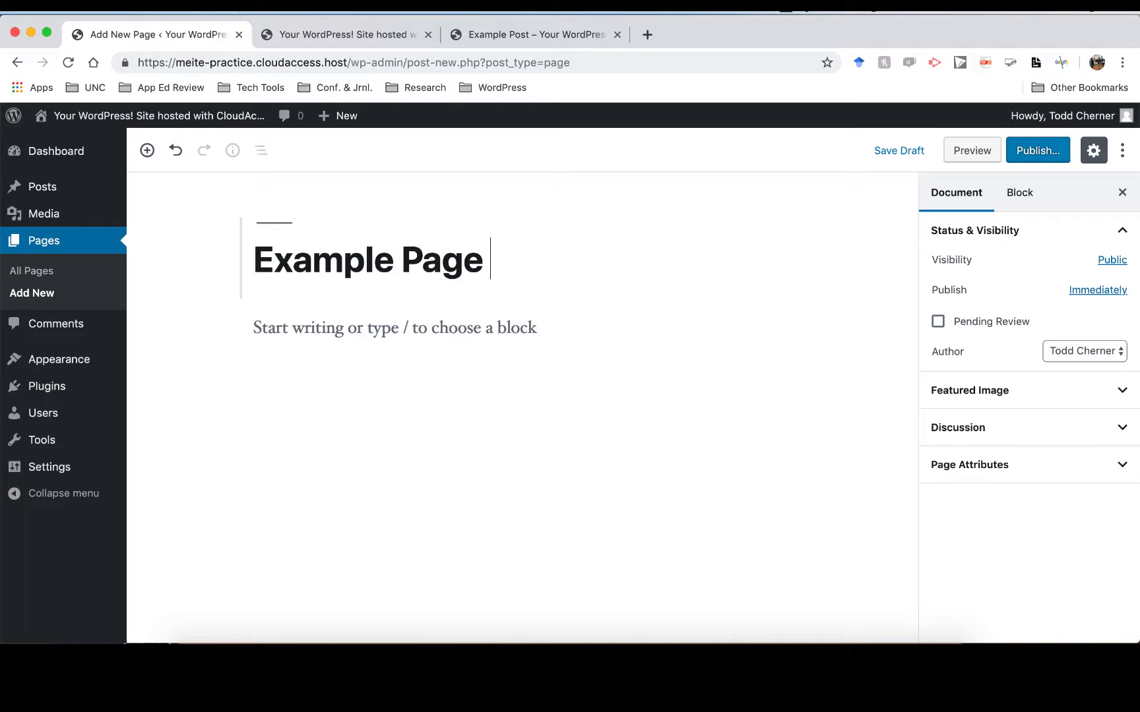
# Enter "Here is an example of a page :)" as the page's body paragraph.
pyautogui.click(369, 327)
pyautogui.write('Here is an ')
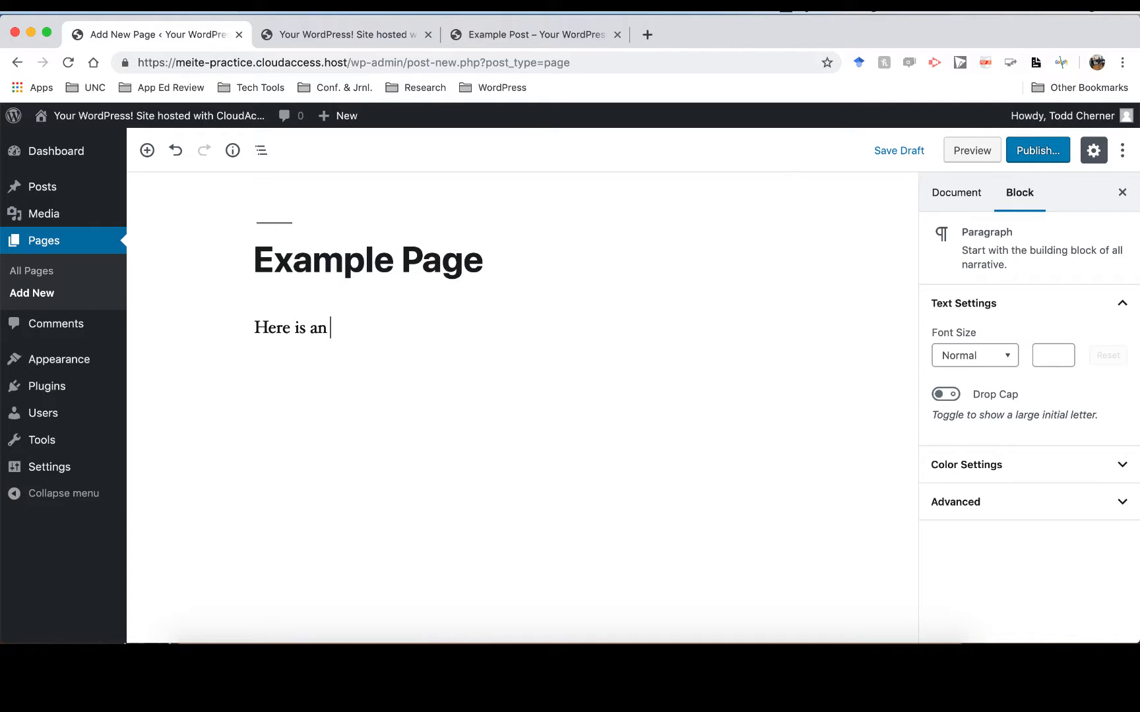
pyautogui.write('example of a pag')
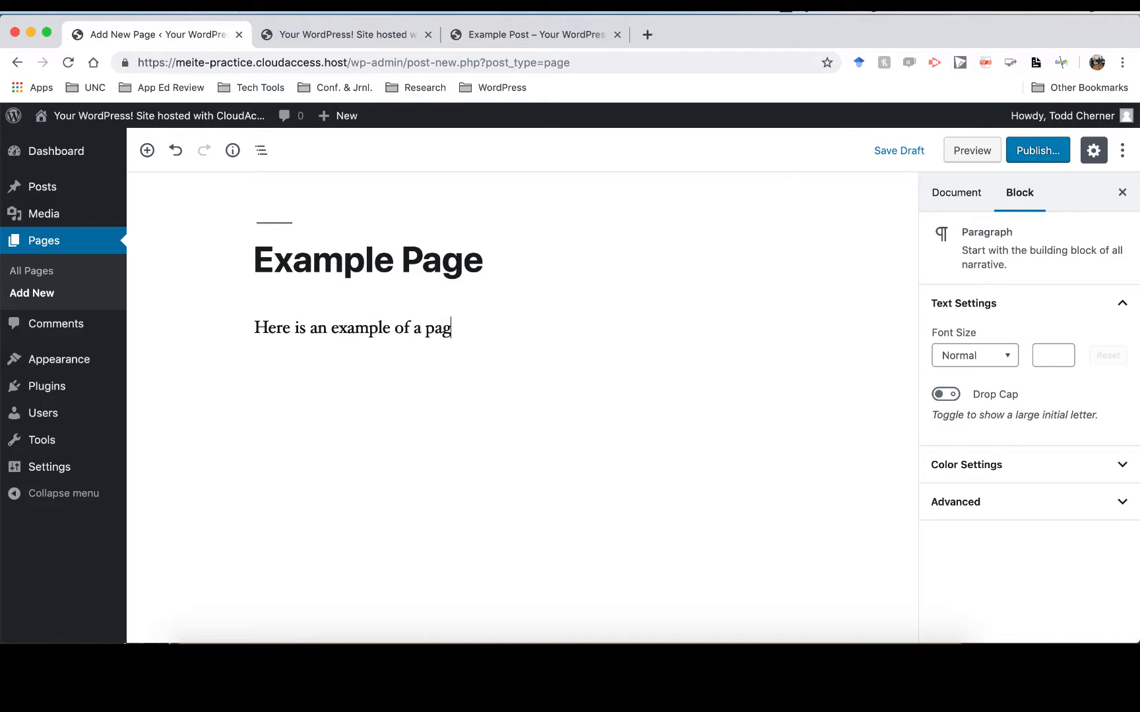
pyautogui.write('e :)')
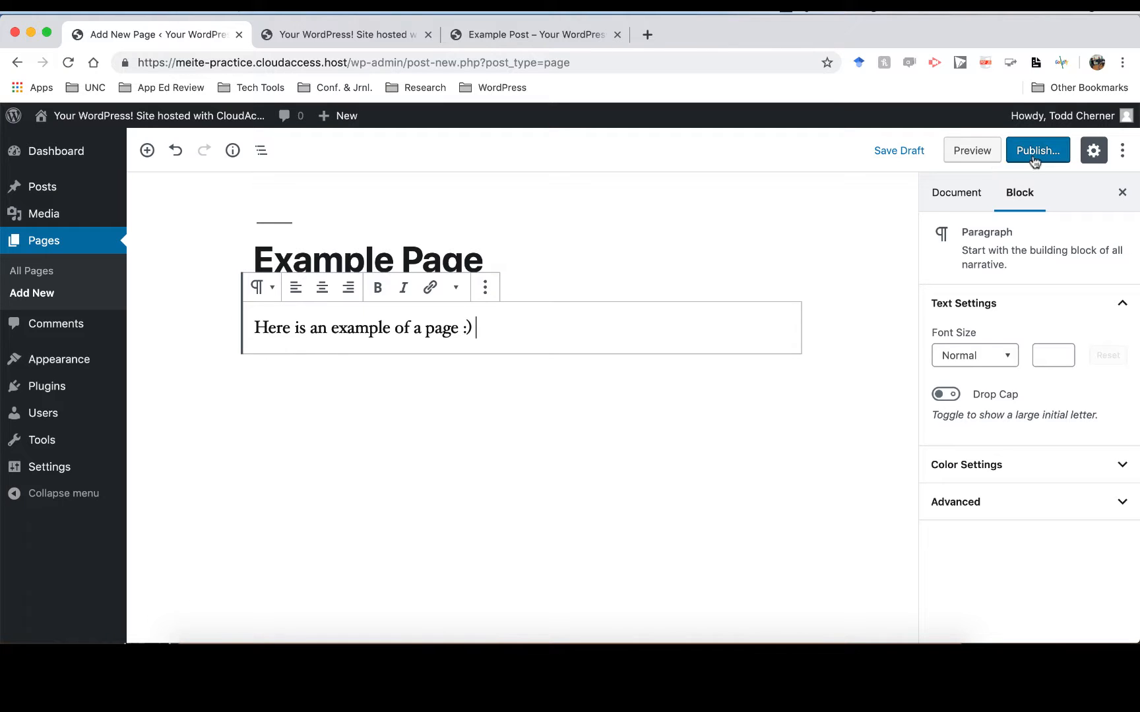
# Publish the page and check its live version in a separate browser tab.
pyautogui.click(1034, 161)
pyautogui.click(1040, 151)
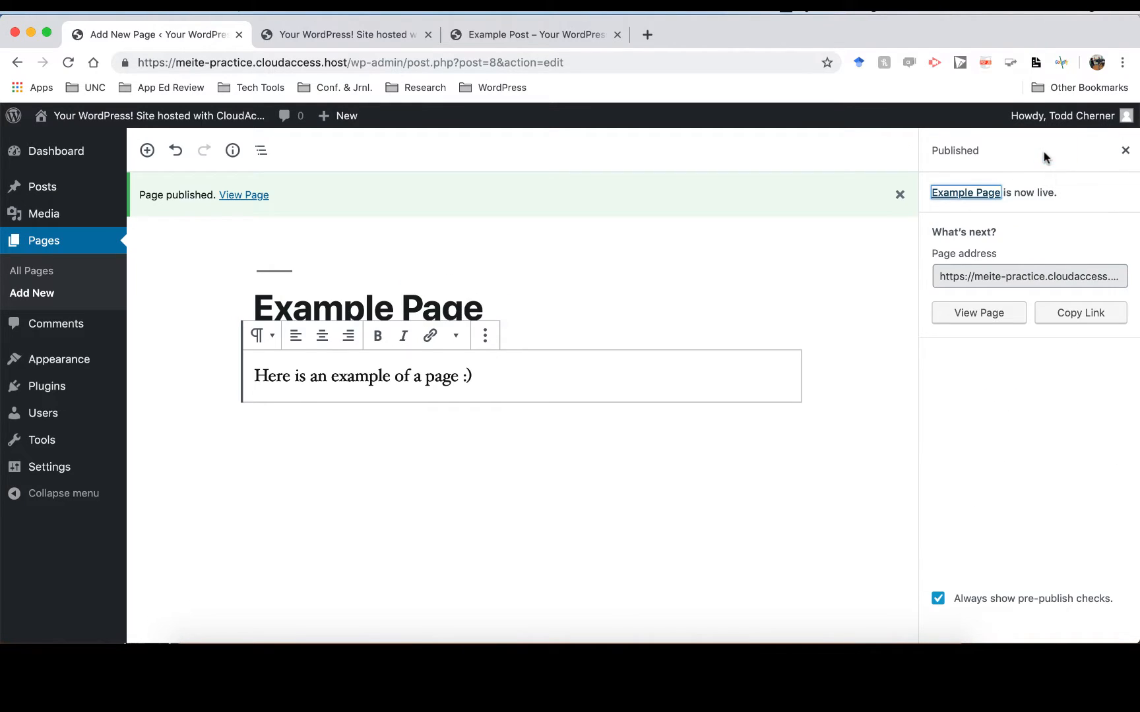
pyautogui.rightClick(244, 194)
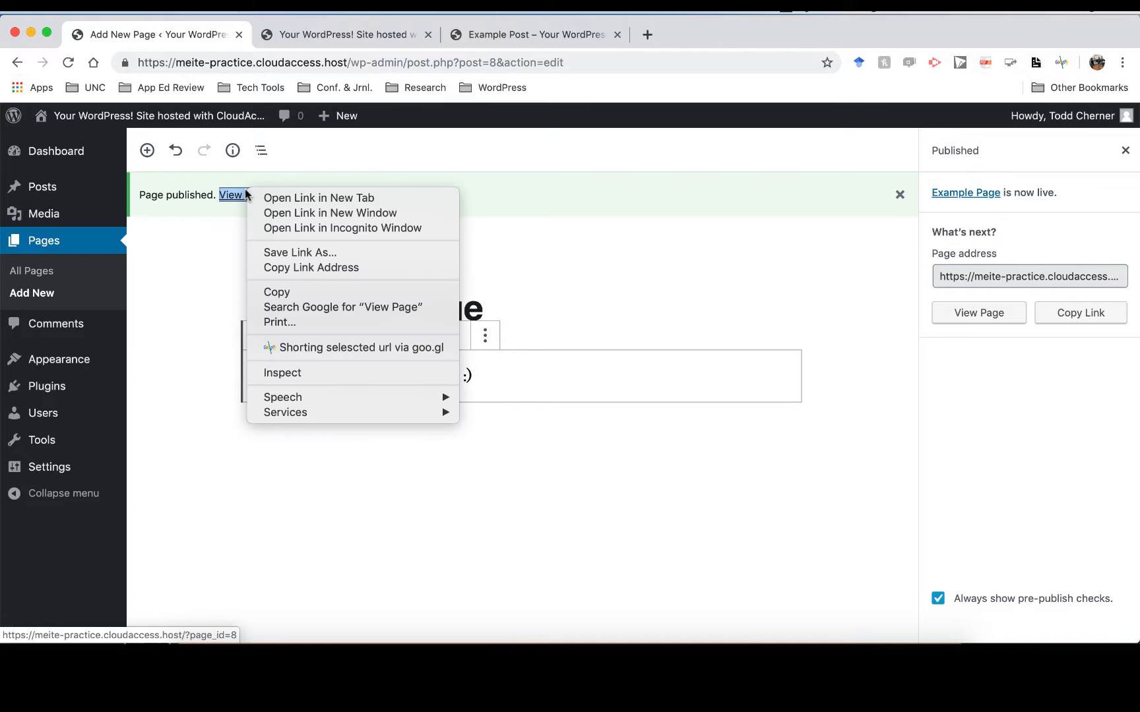
pyautogui.click(270, 198)
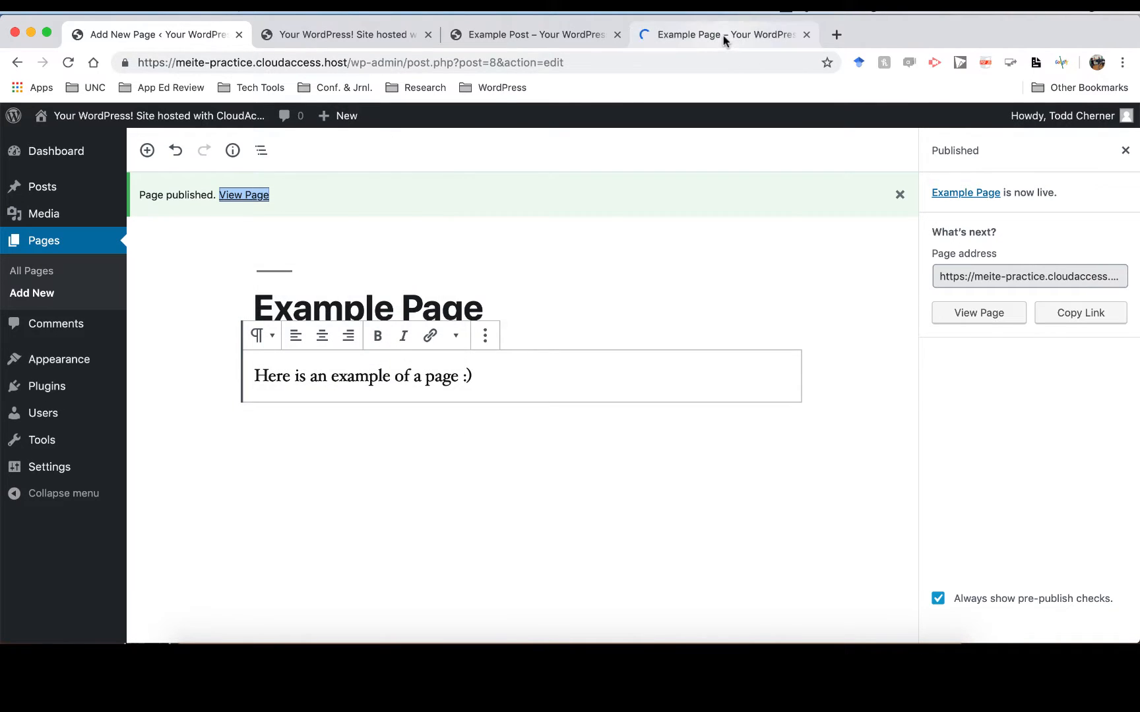
pyautogui.click(724, 39)
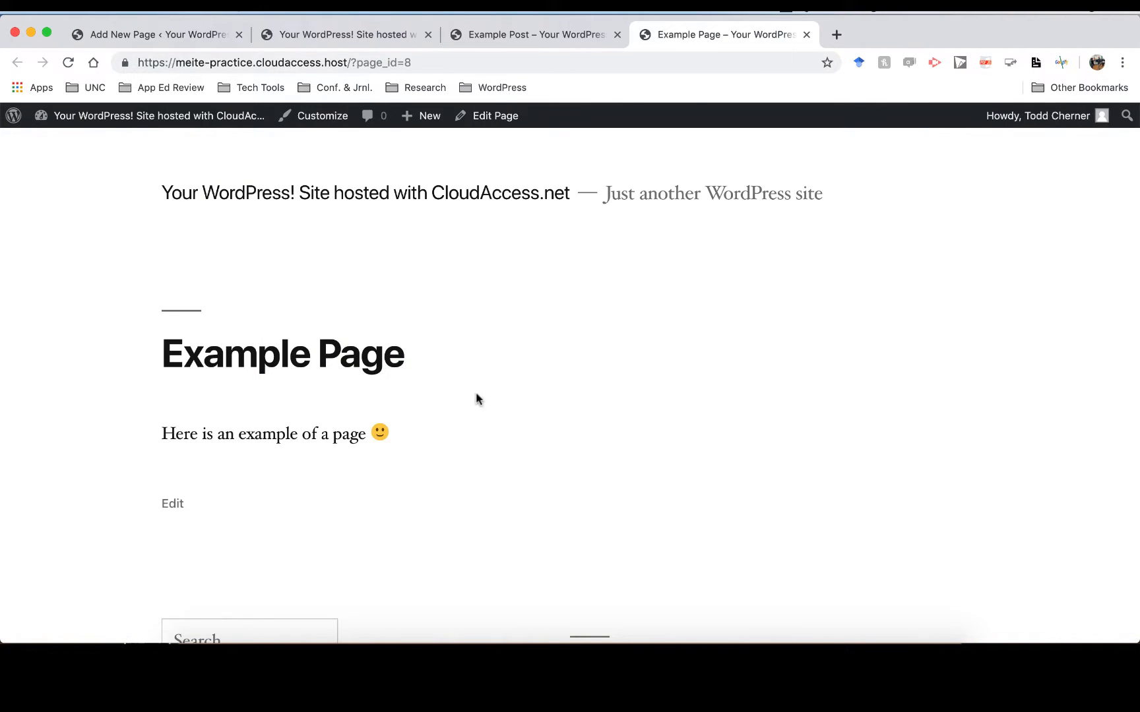
pyautogui.scroll(-4, 383, 450)
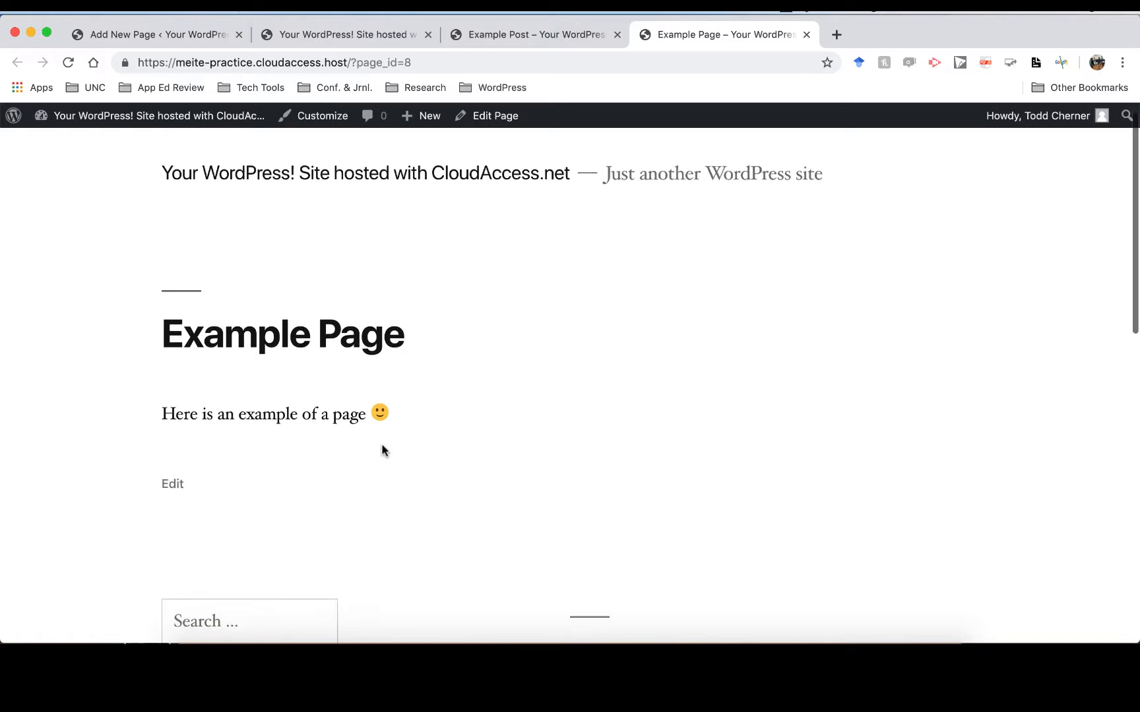
pyautogui.scroll(4, 383, 451)
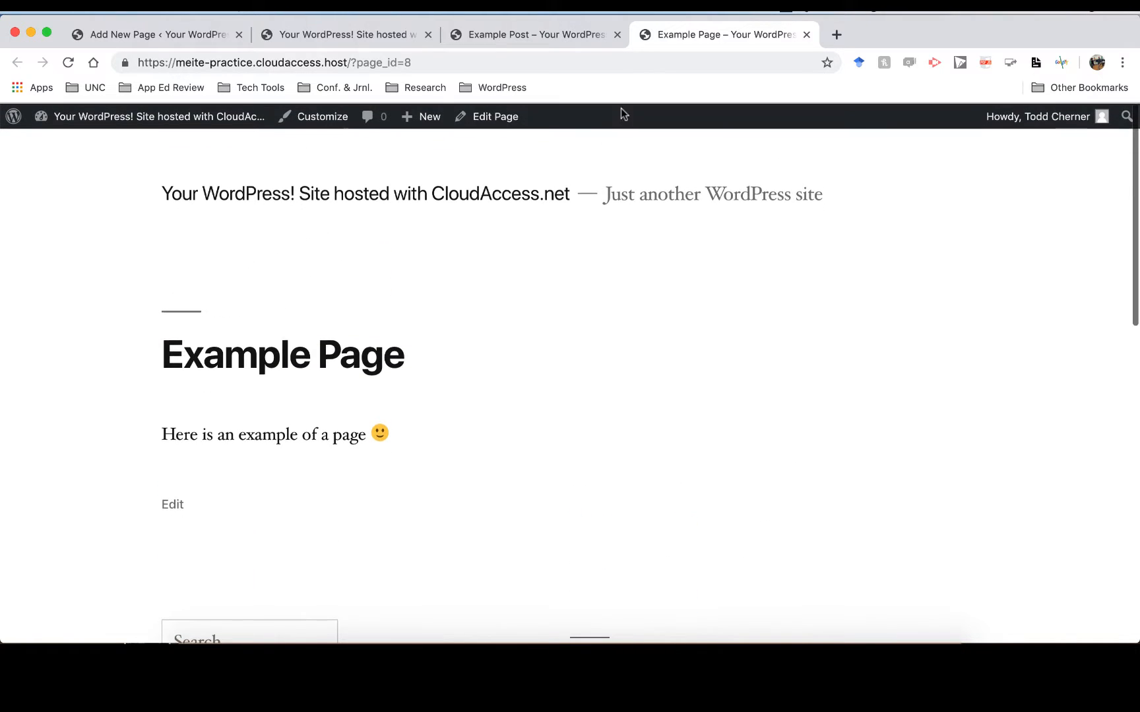
# Close the browser tabs showing the live example page and example post, and return to the page editor.
pyautogui.click(805, 35)
pyautogui.click(617, 35)
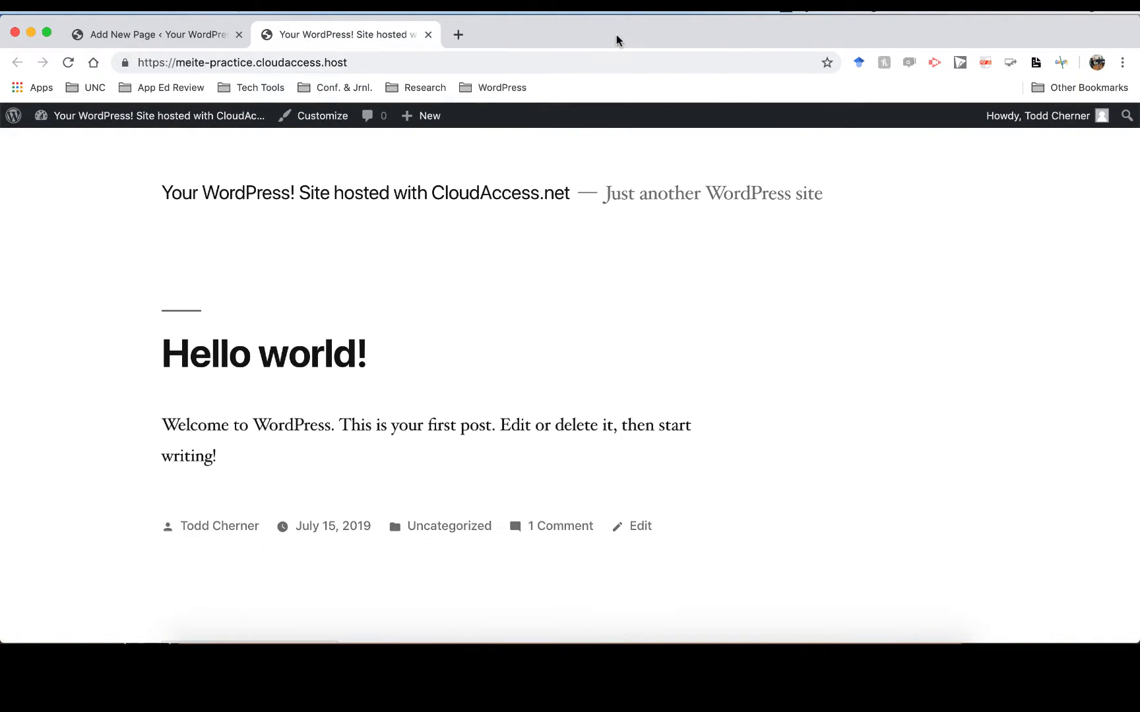
pyautogui.click(170, 37)
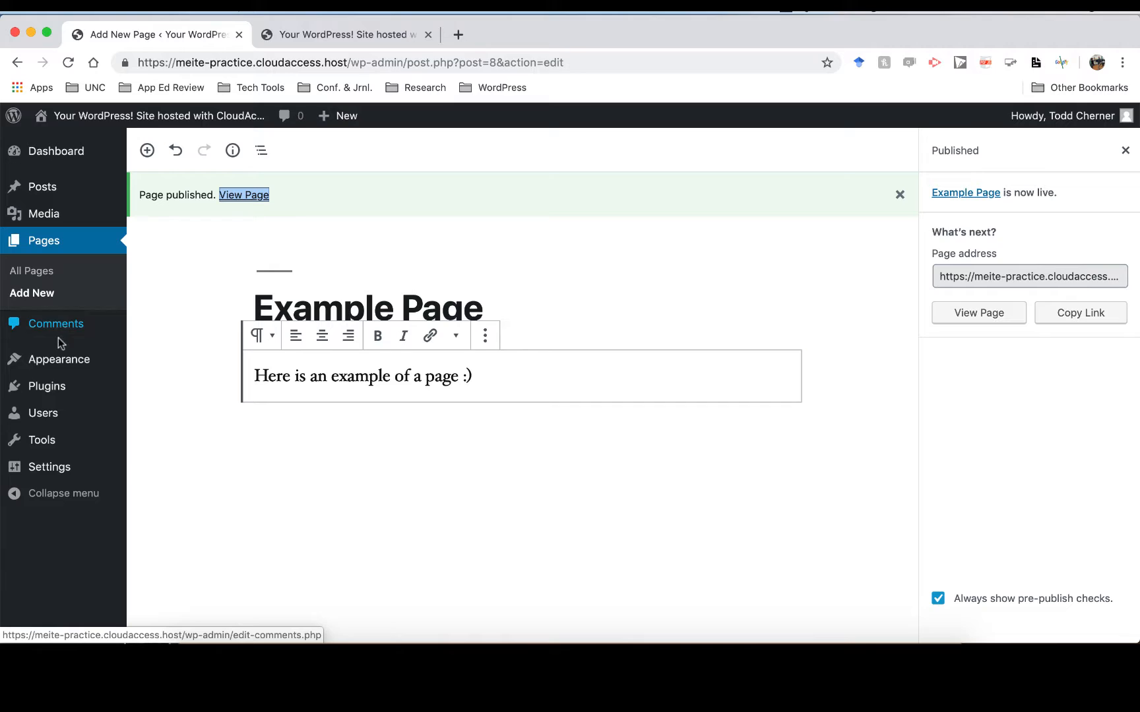
# Look through the installed themes and view the details of the Twenty Sixteen theme.
pyautogui.moveTo(54, 360)
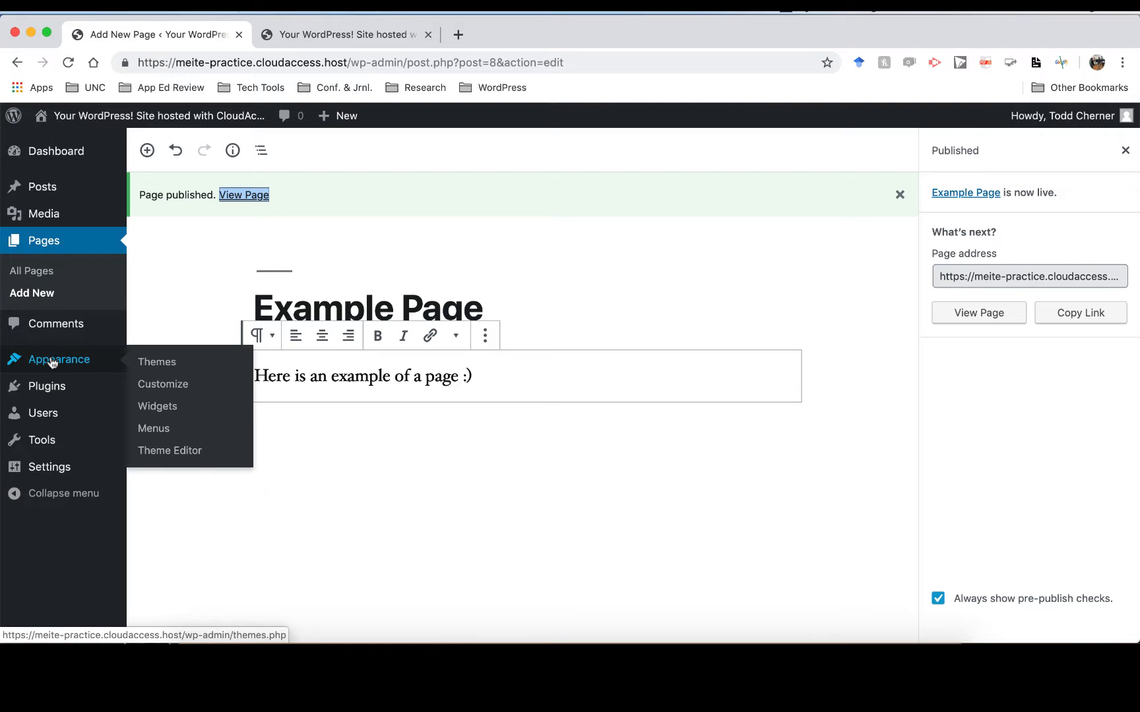
pyautogui.click(165, 367)
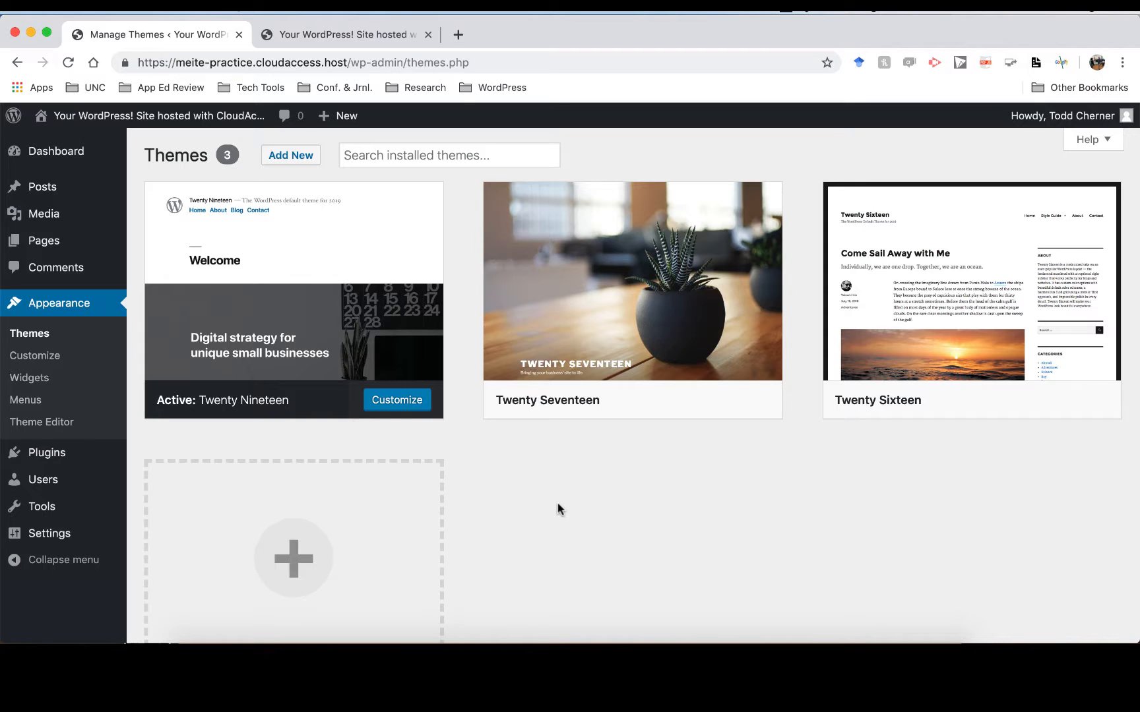
pyautogui.click(941, 241)
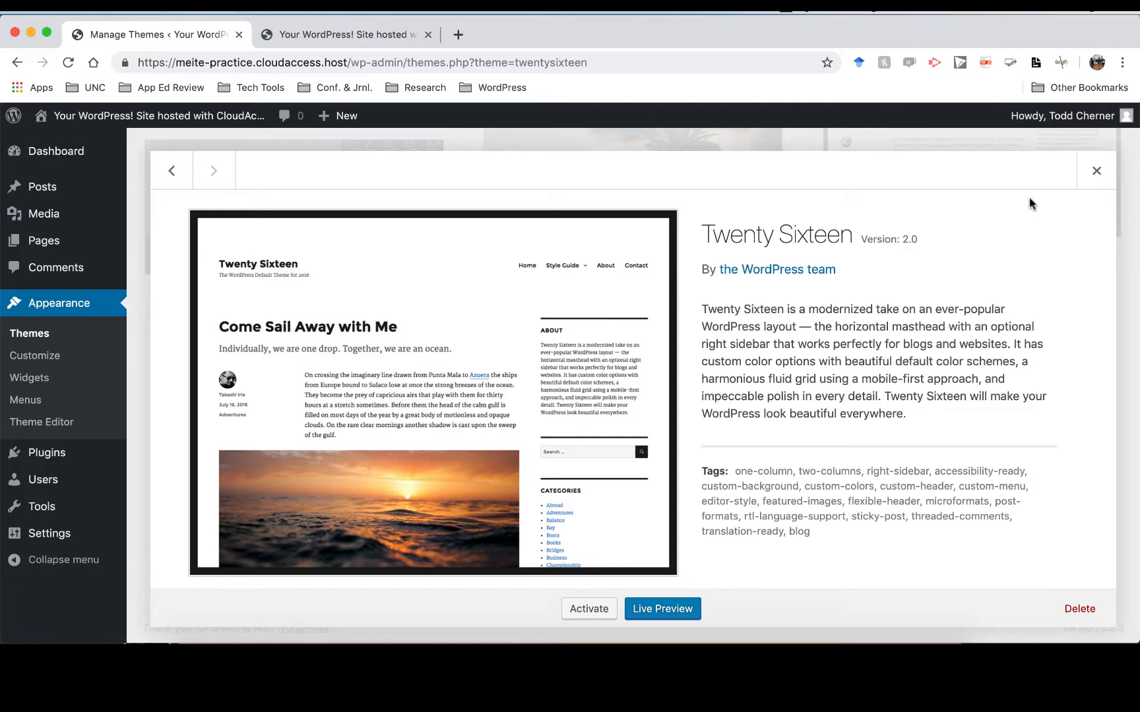
pyautogui.click(1096, 173)
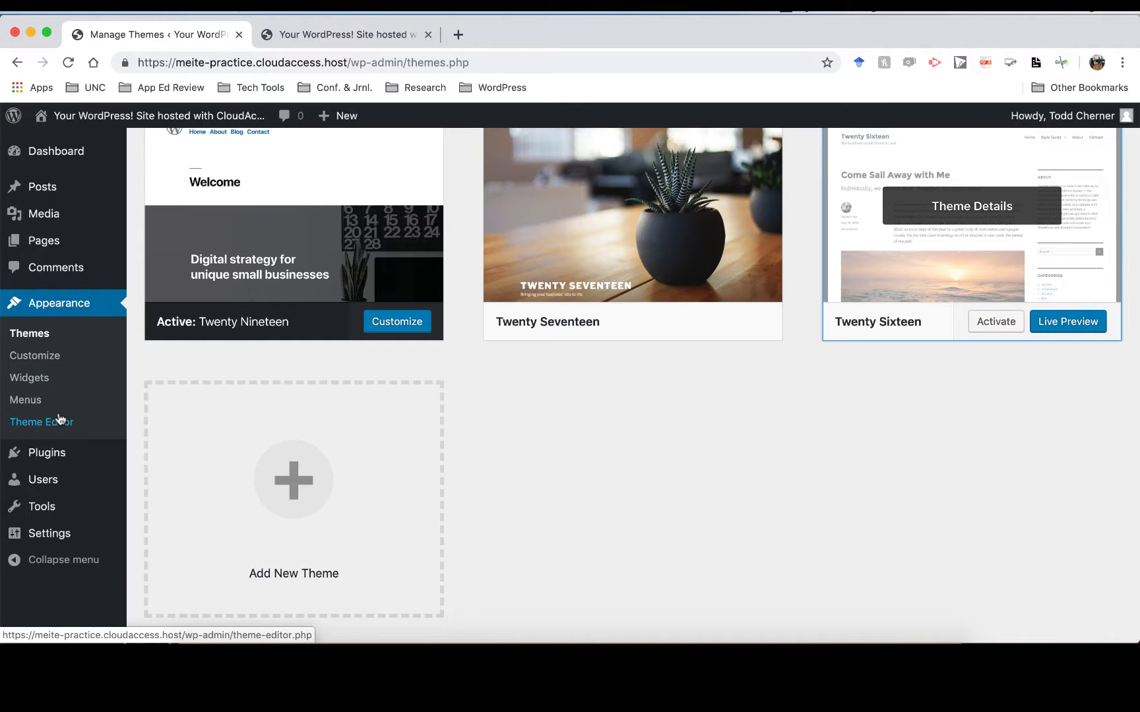
# Browse the featured and popular plugins available for installation, and return to the dashboard home.
pyautogui.moveTo(48, 455)
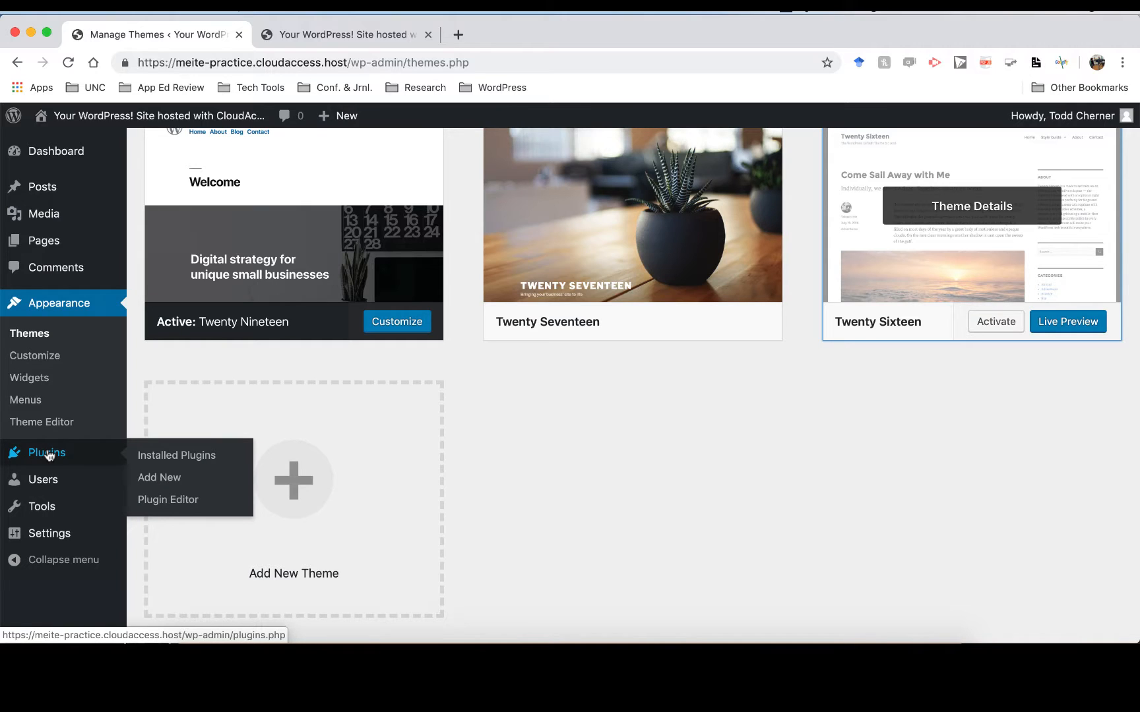
pyautogui.click(158, 479)
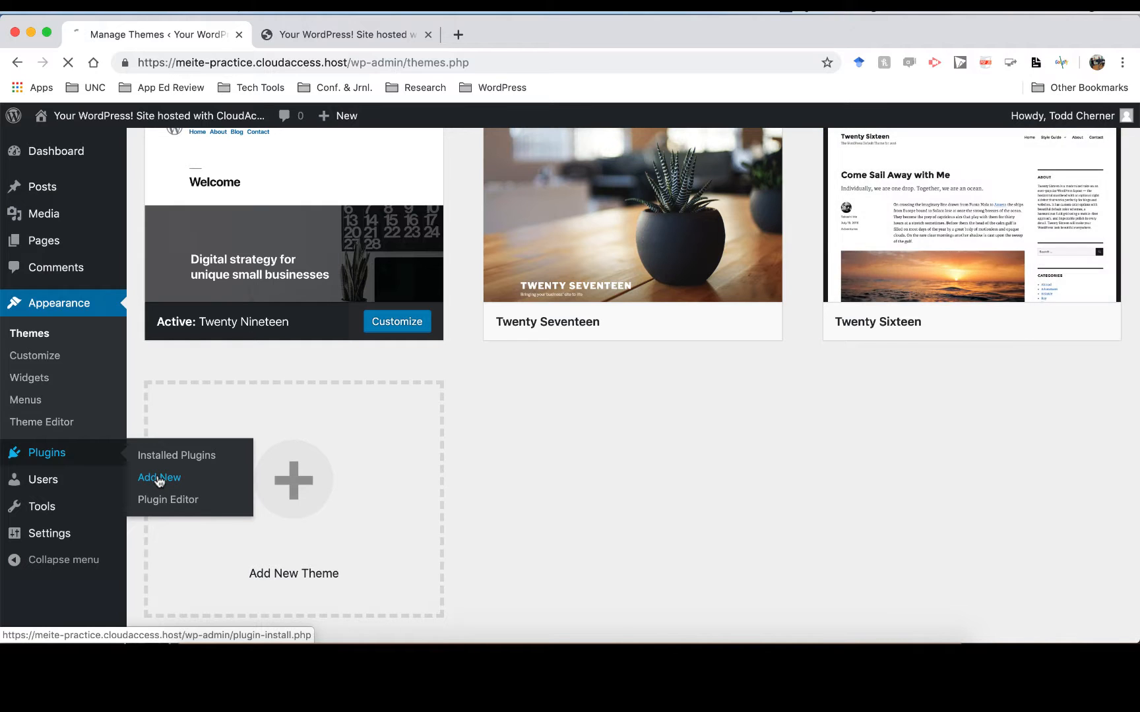
pyautogui.scroll(-10, 375, 450)
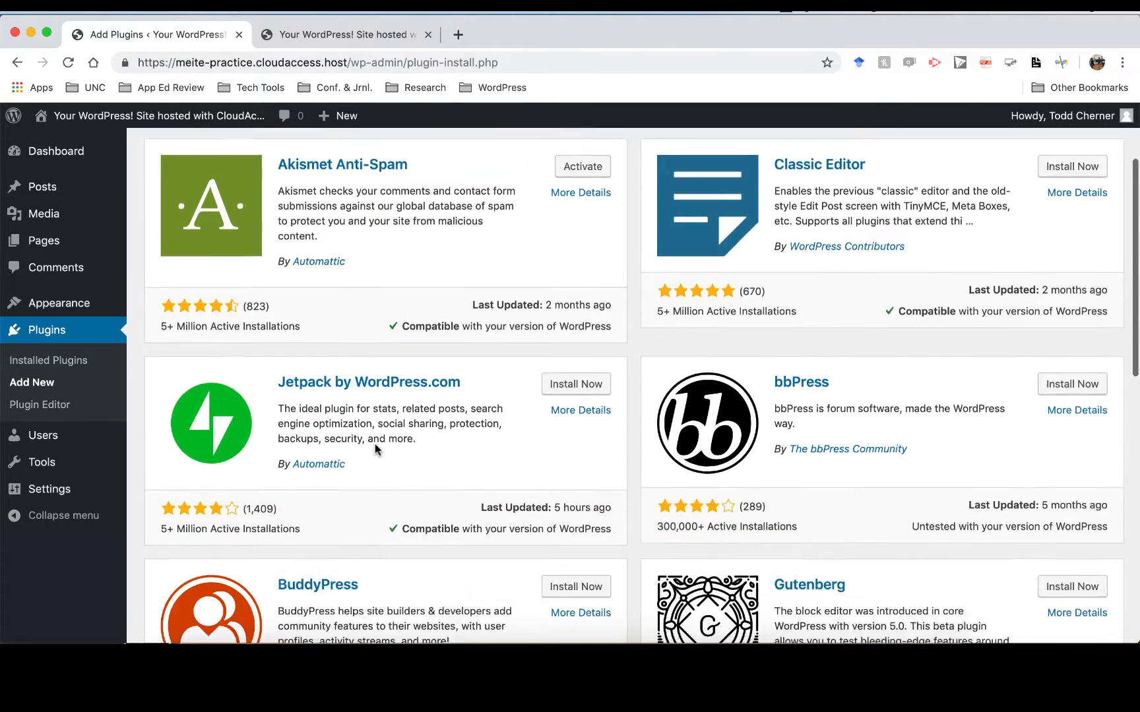
pyautogui.scroll(10, 375, 450)
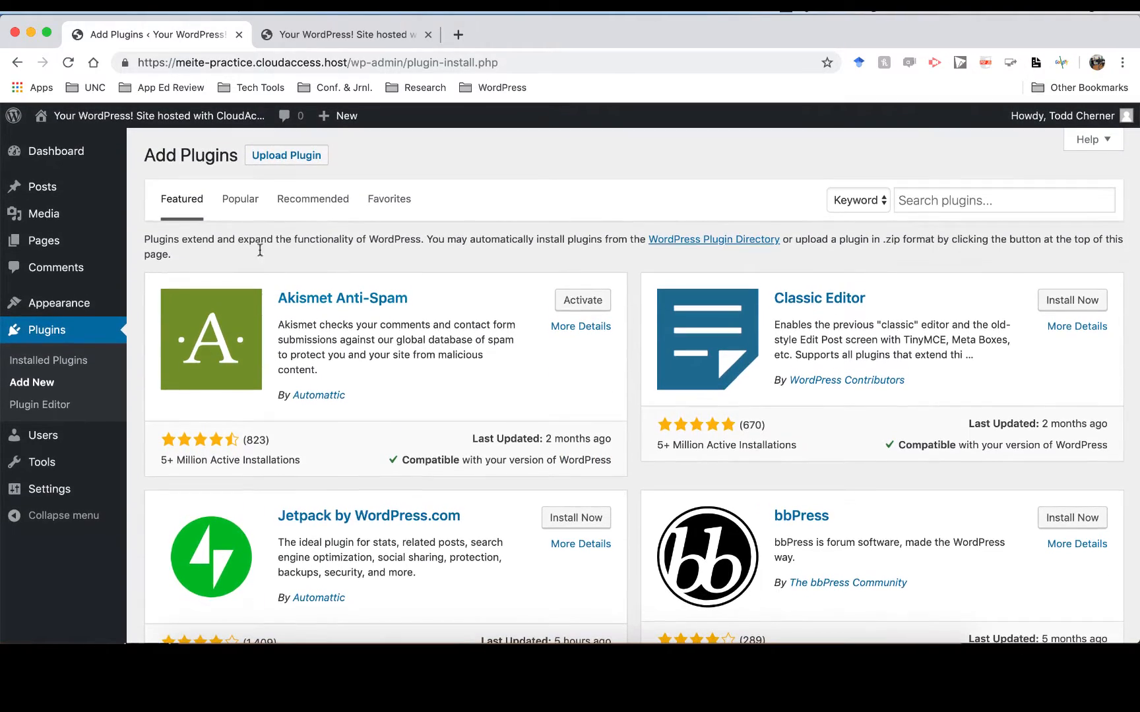
pyautogui.click(238, 206)
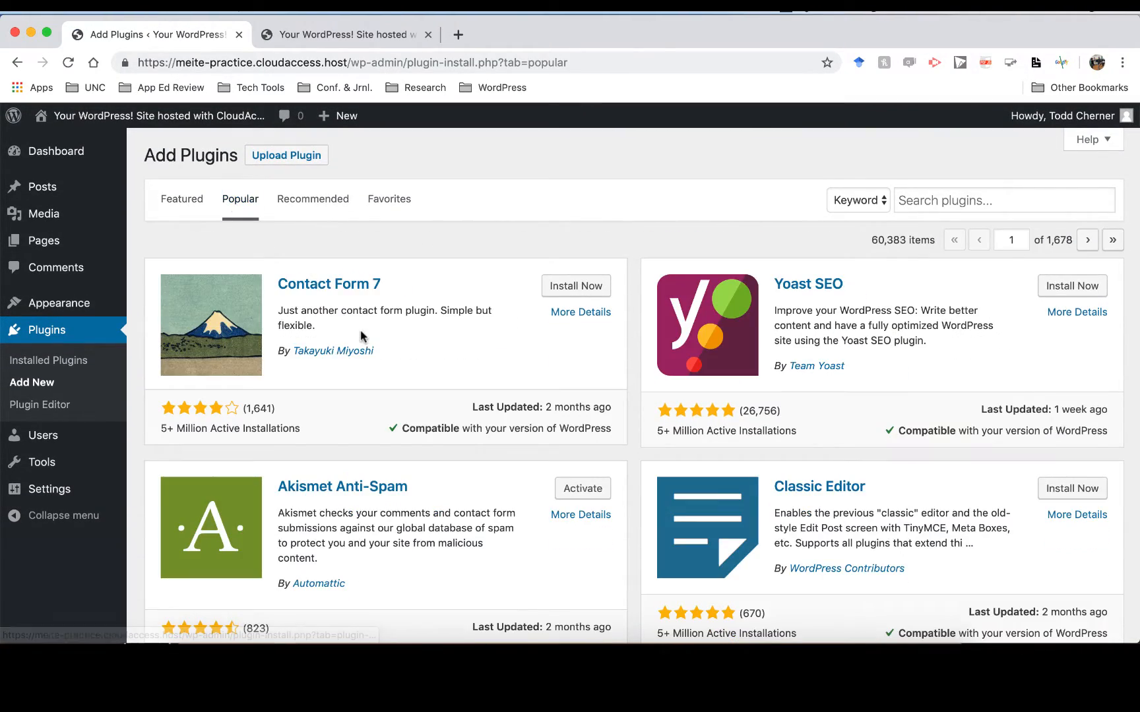
pyautogui.scroll(-10, 363, 333)
pyautogui.scroll(-15, 360, 336)
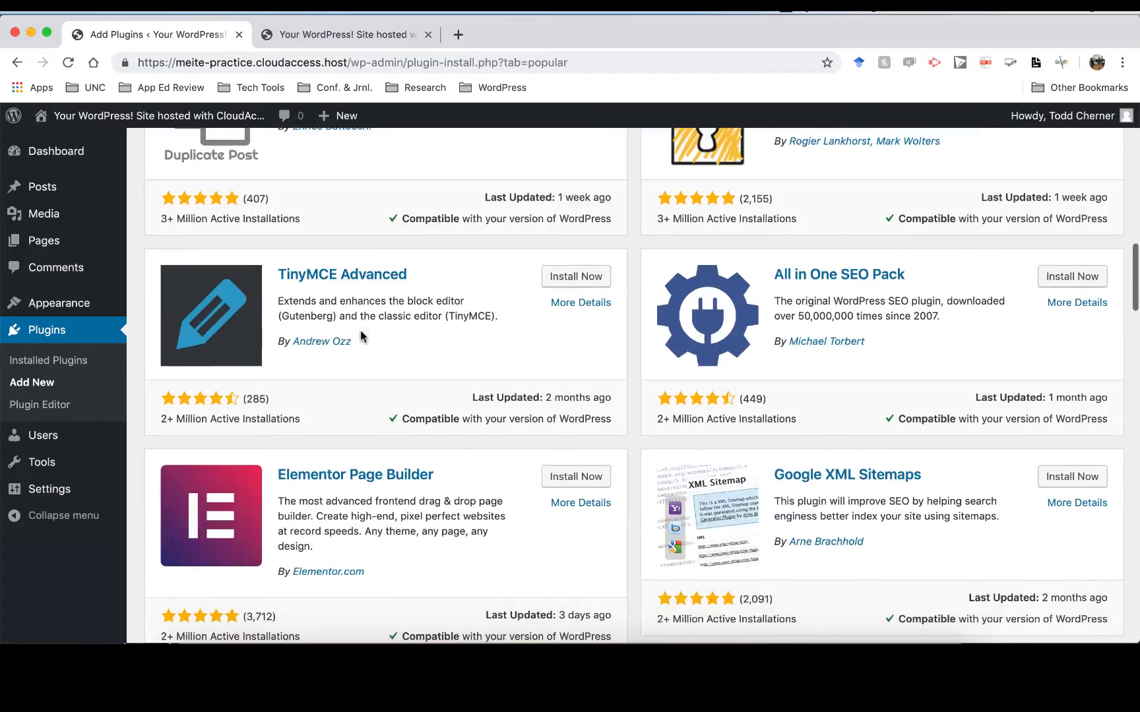
pyautogui.scroll(-9, 361, 337)
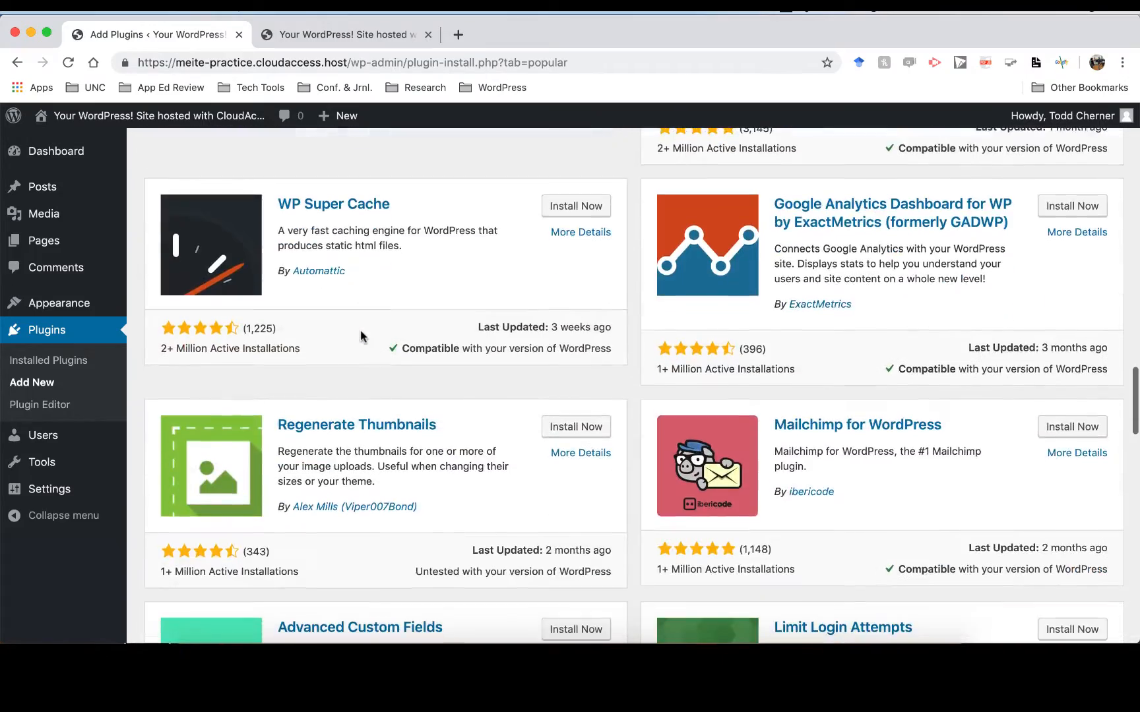
pyautogui.scroll(20, 361, 337)
pyautogui.scroll(2, 361, 336)
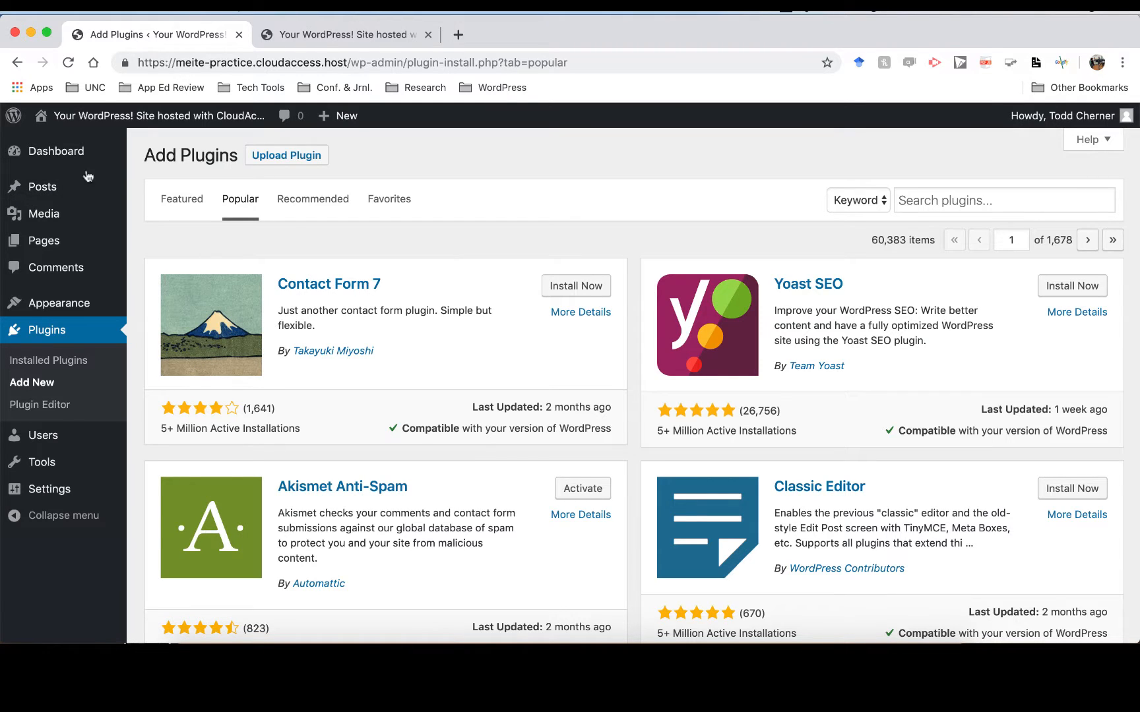
pyautogui.click(56, 157)
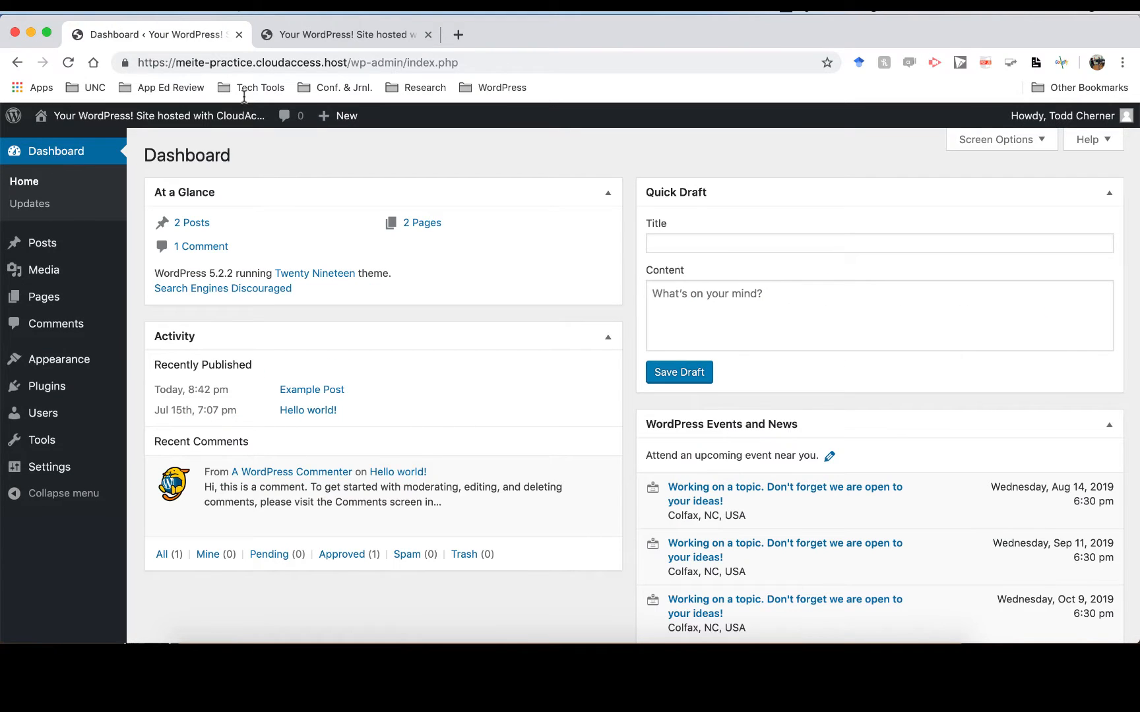
# Review the account's profile settings, from personal options to the profile picture, and return to the dashboard home.
pyautogui.moveTo(1116, 117)
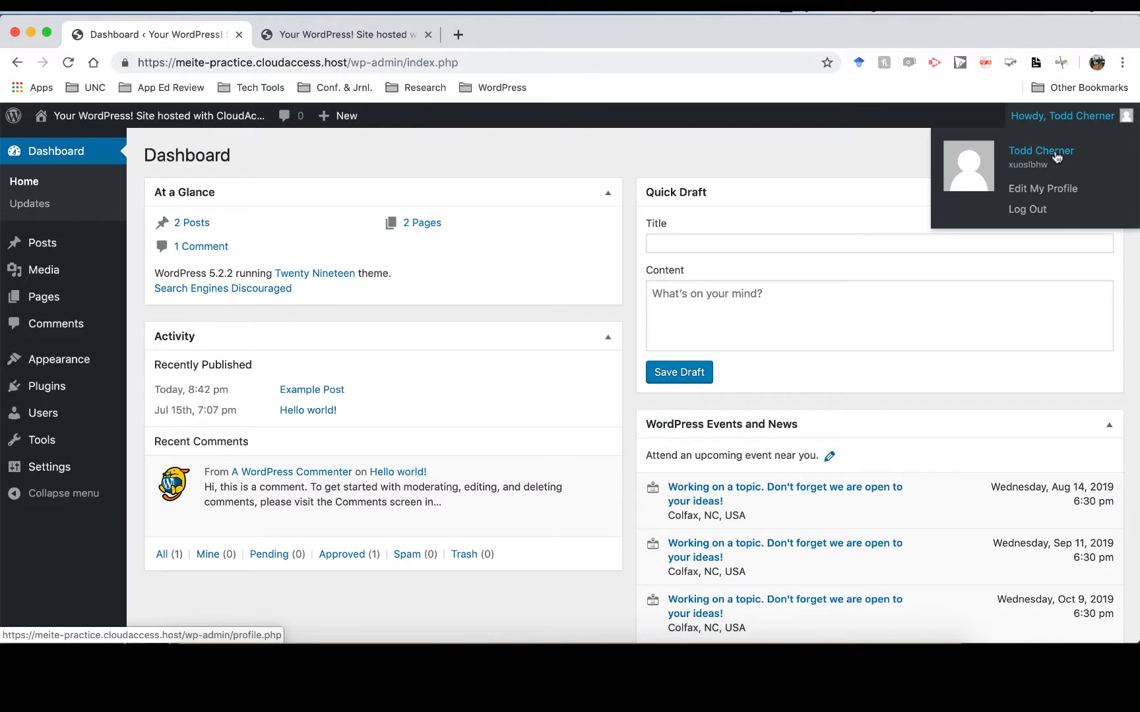
pyautogui.click(1063, 192)
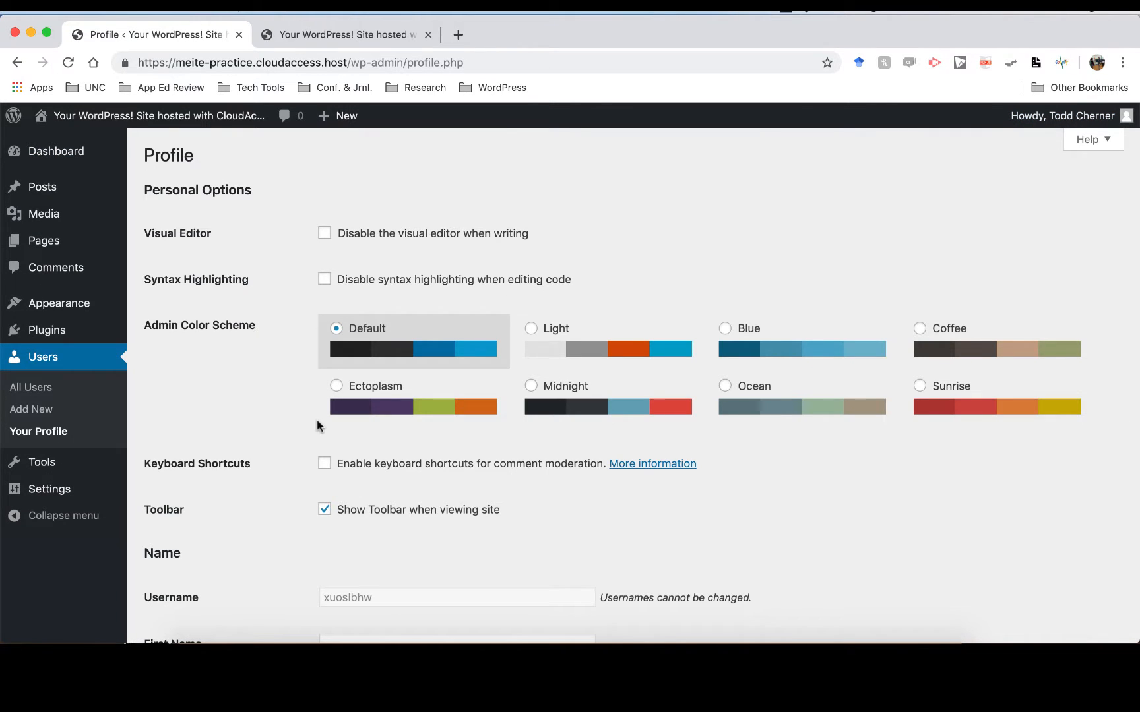
pyautogui.scroll(-5, 317, 422)
pyautogui.scroll(-4, 317, 422)
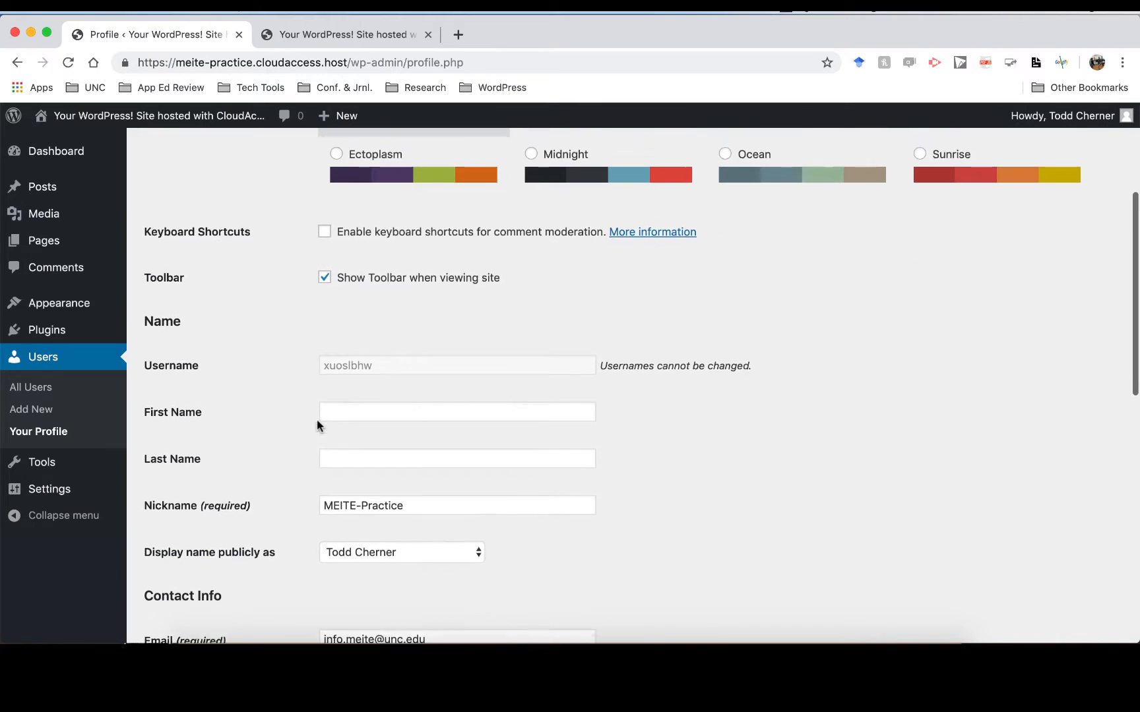
pyautogui.scroll(-6, 317, 422)
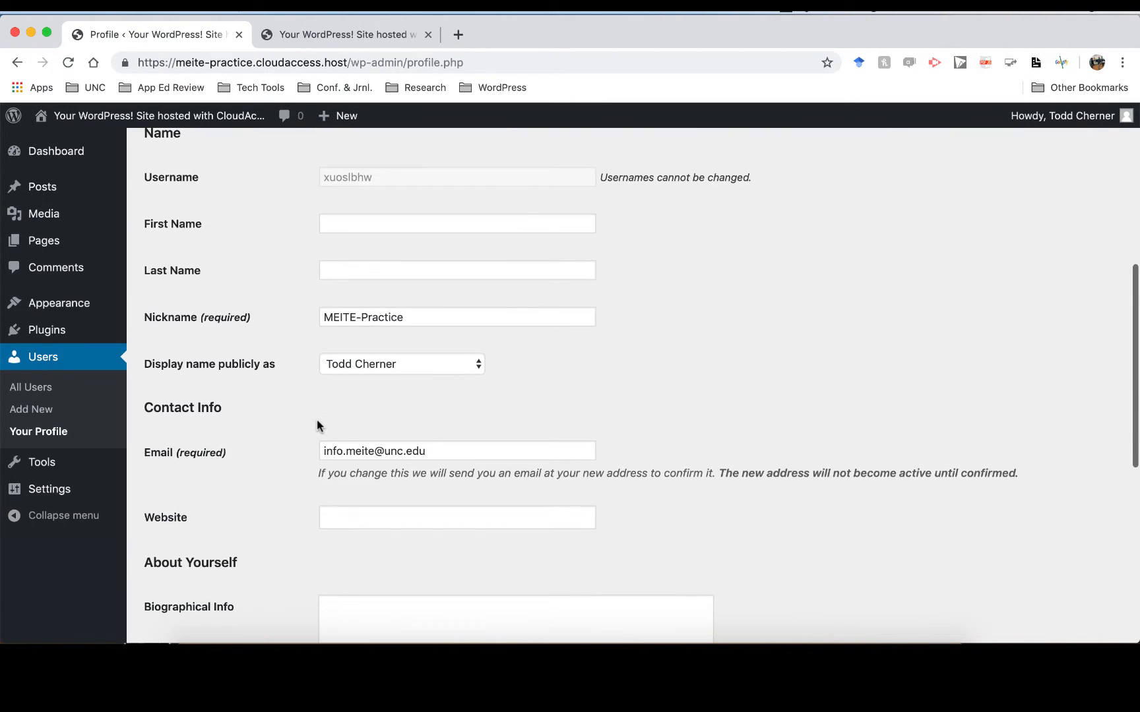
pyautogui.scroll(-1, 317, 421)
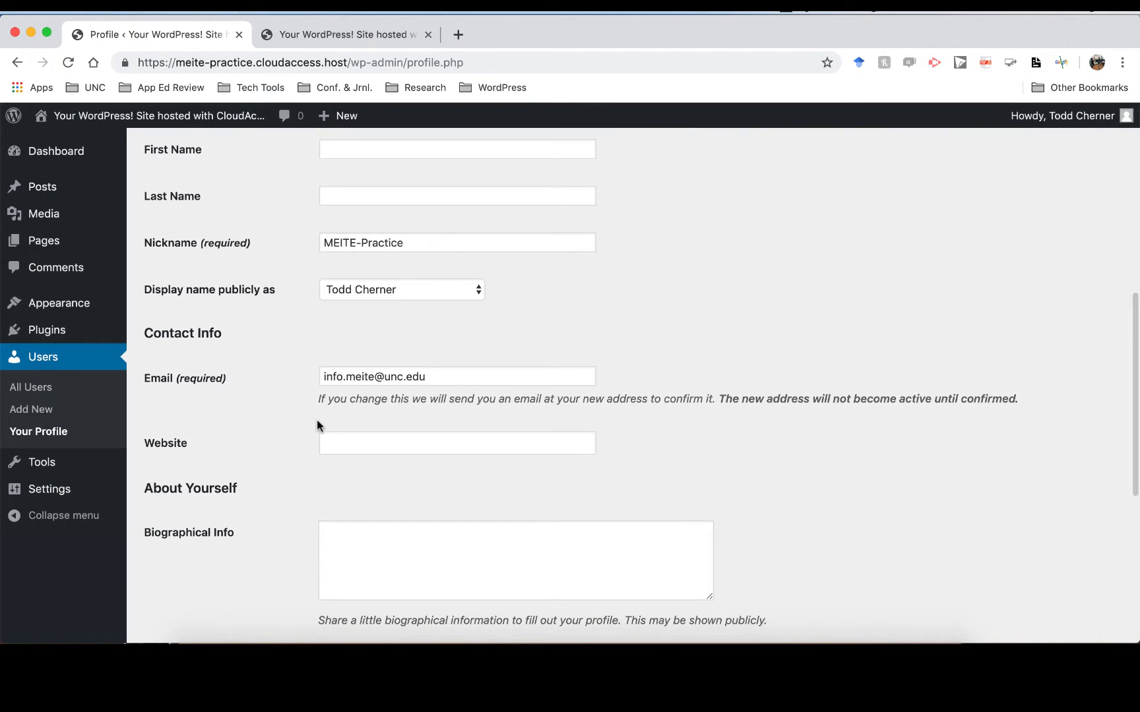
pyautogui.scroll(-7, 317, 422)
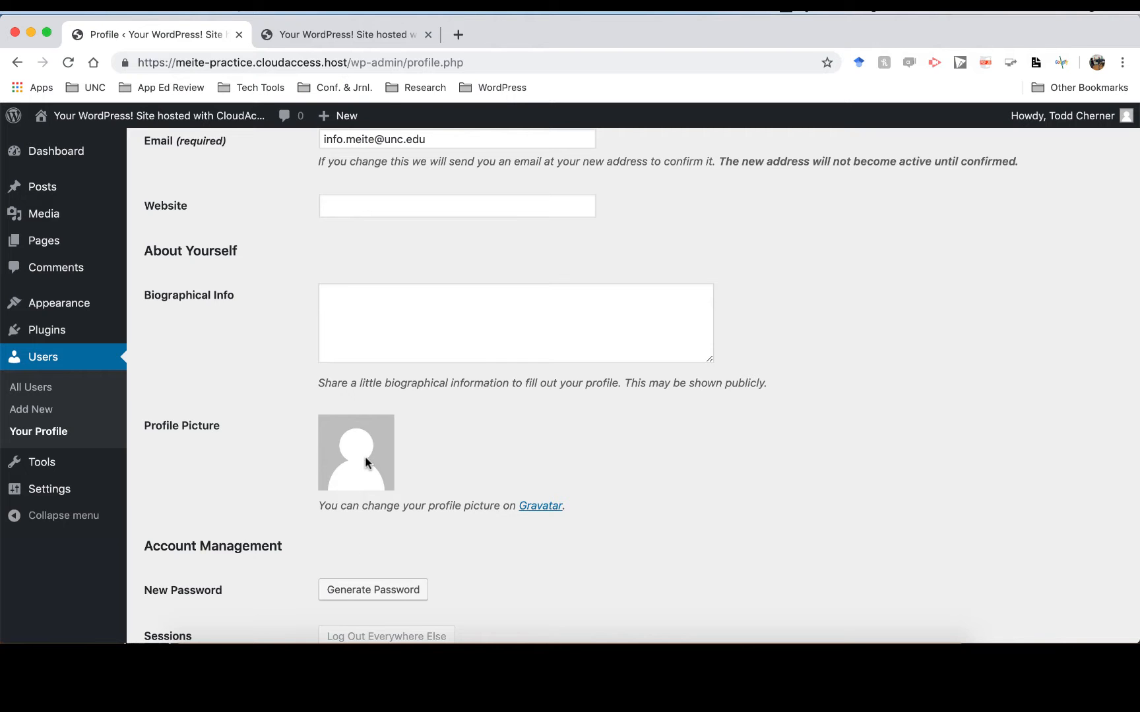
pyautogui.scroll(7, 365, 459)
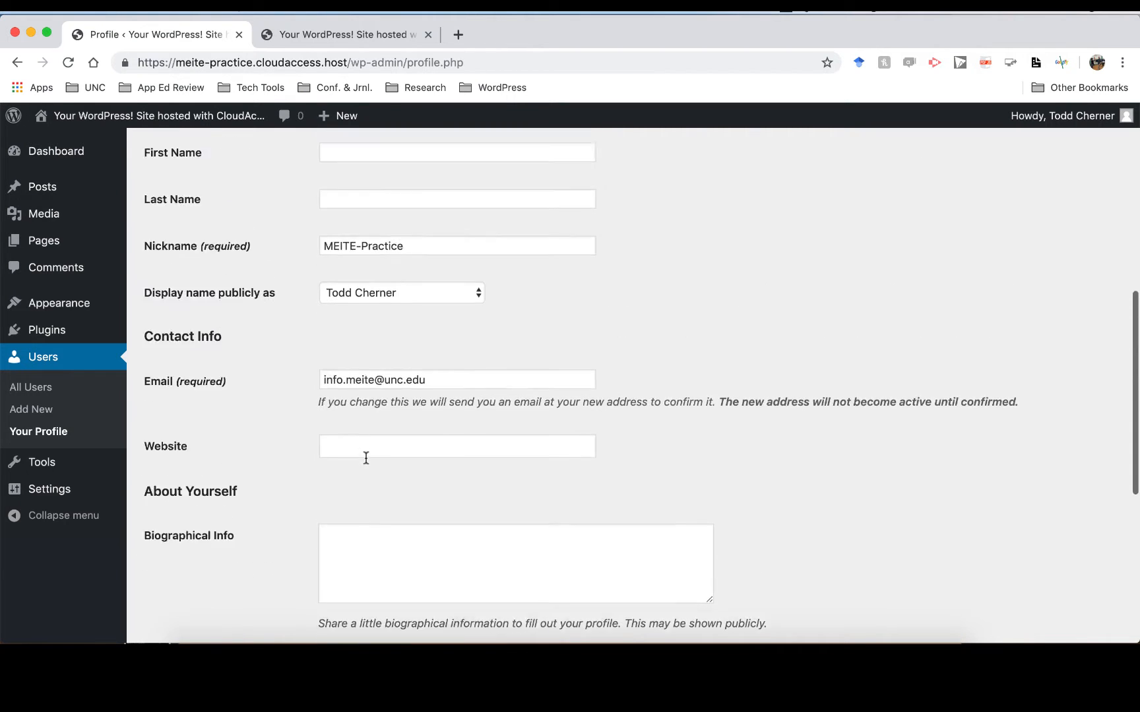
pyautogui.scroll(14, 366, 458)
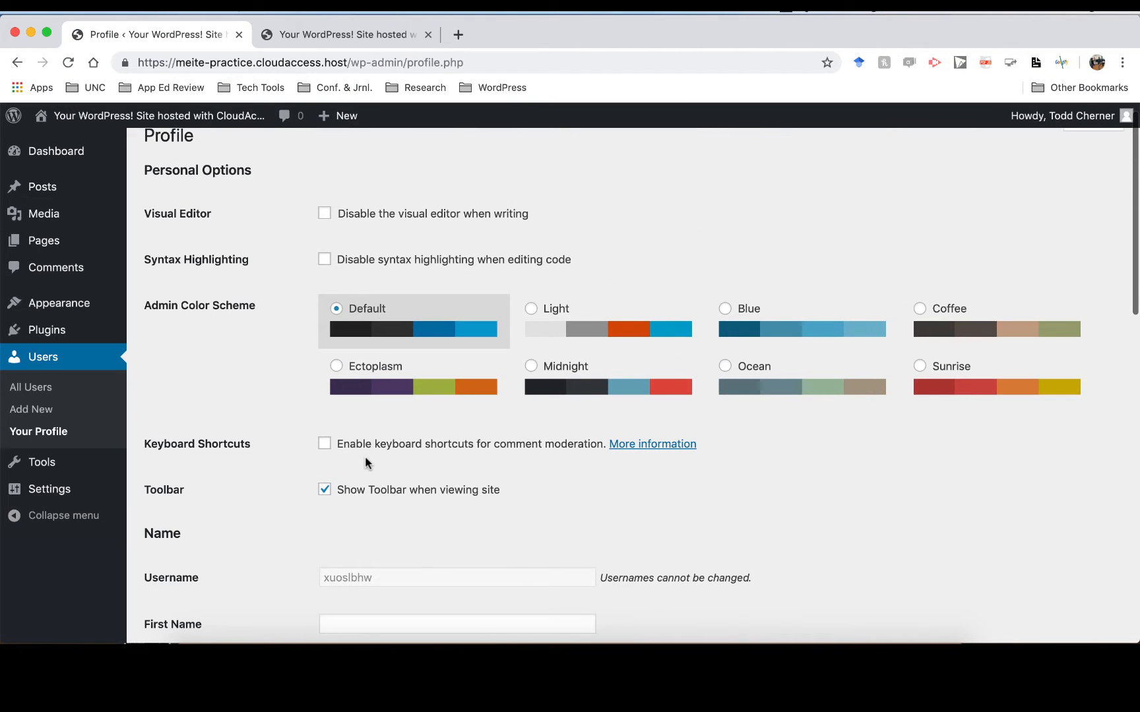
pyautogui.scroll(1, 365, 455)
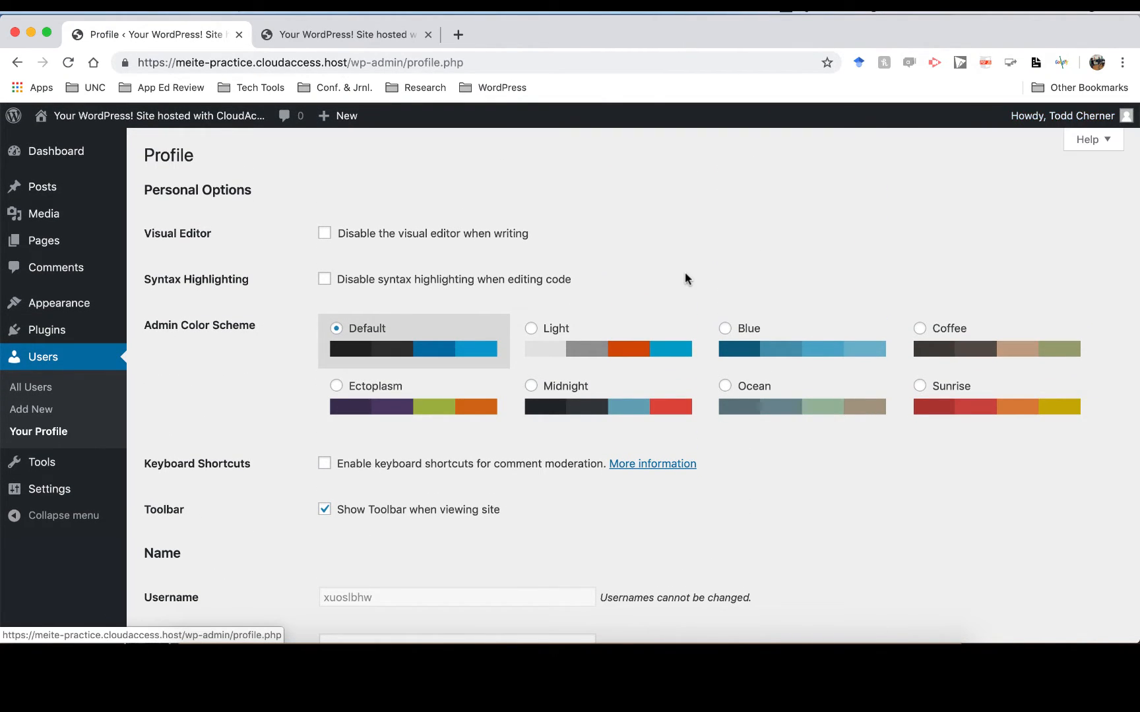
pyautogui.moveTo(1028, 118)
pyautogui.click(61, 152)
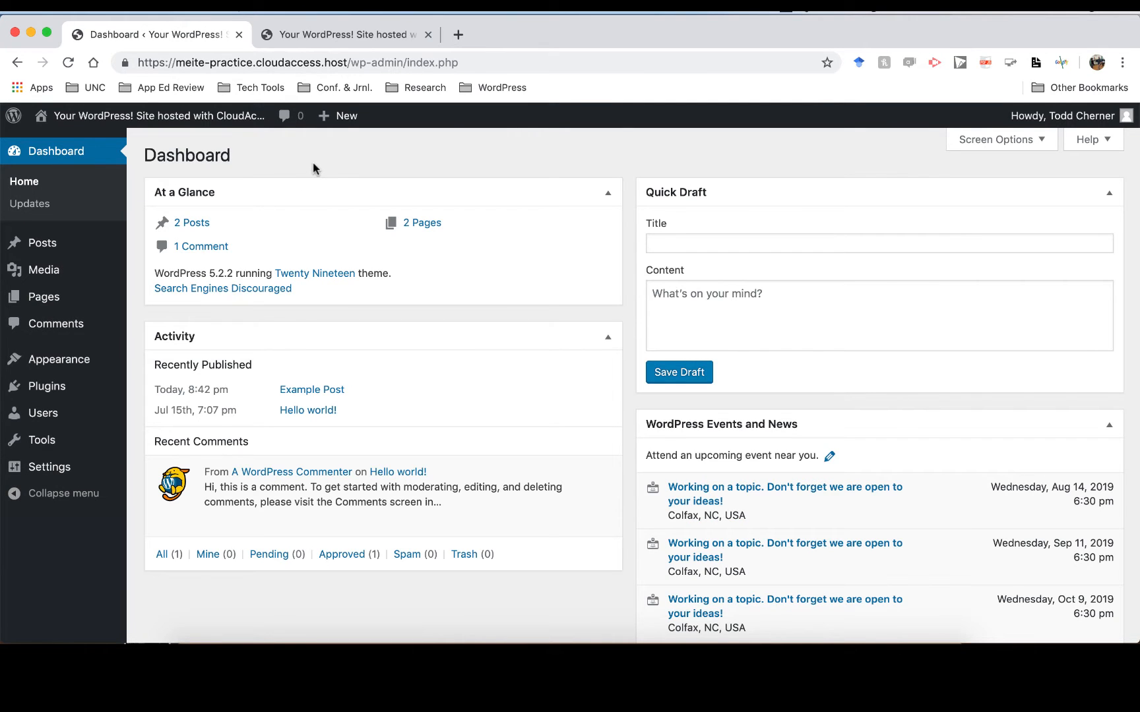